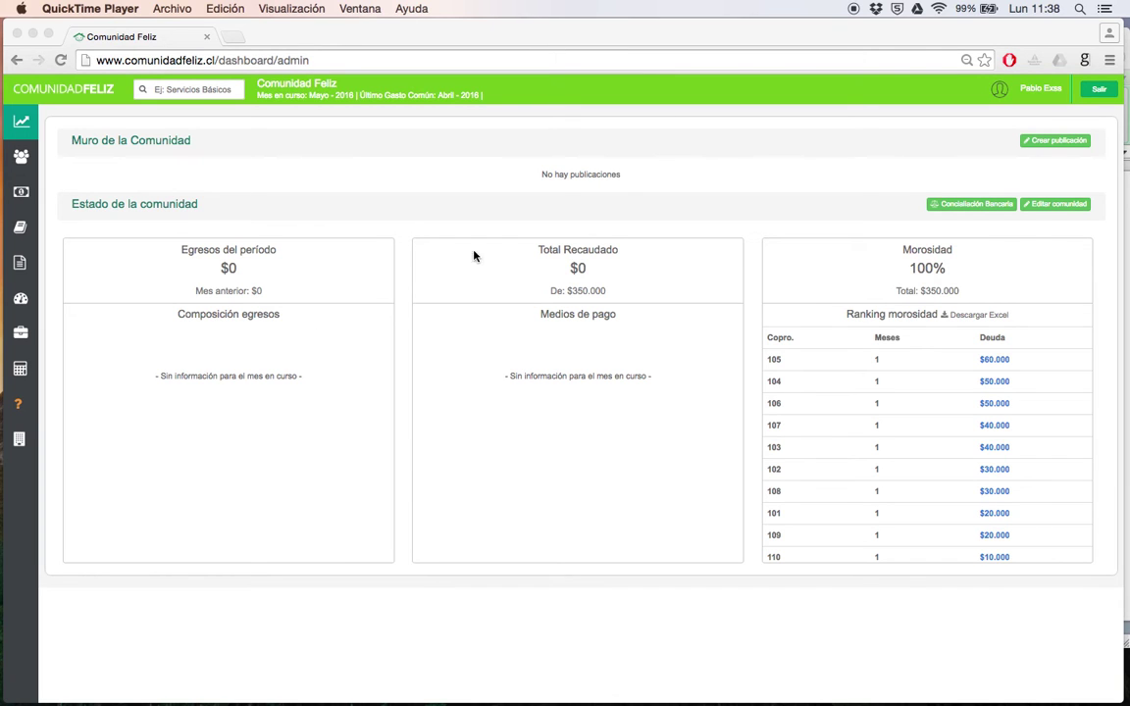
Switch to the Activacion_cf_medidores.xlsx workbook in Excel and review the general and bank data in section 1, Comunidad
{"action": "key", "text": "ctrl+Up"}
{"action": "left_click", "coordinate": [411, 459]}
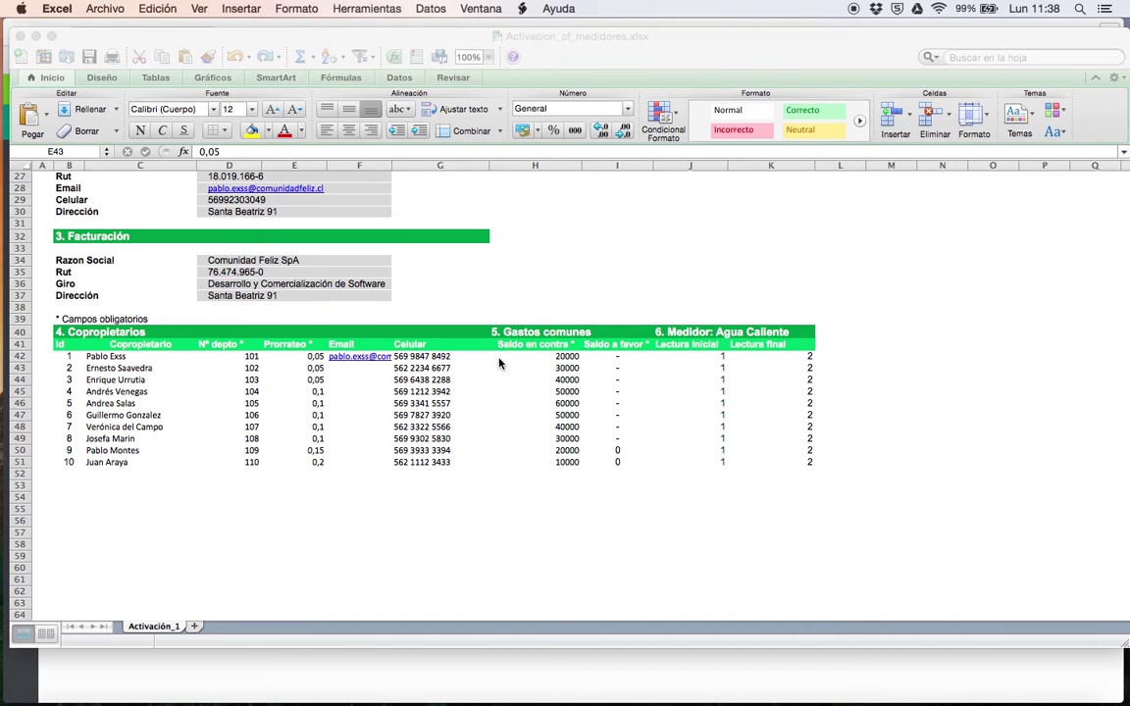
{"action": "scroll", "coordinate": [497, 369], "scroll_direction": "up", "scroll_amount": 10}
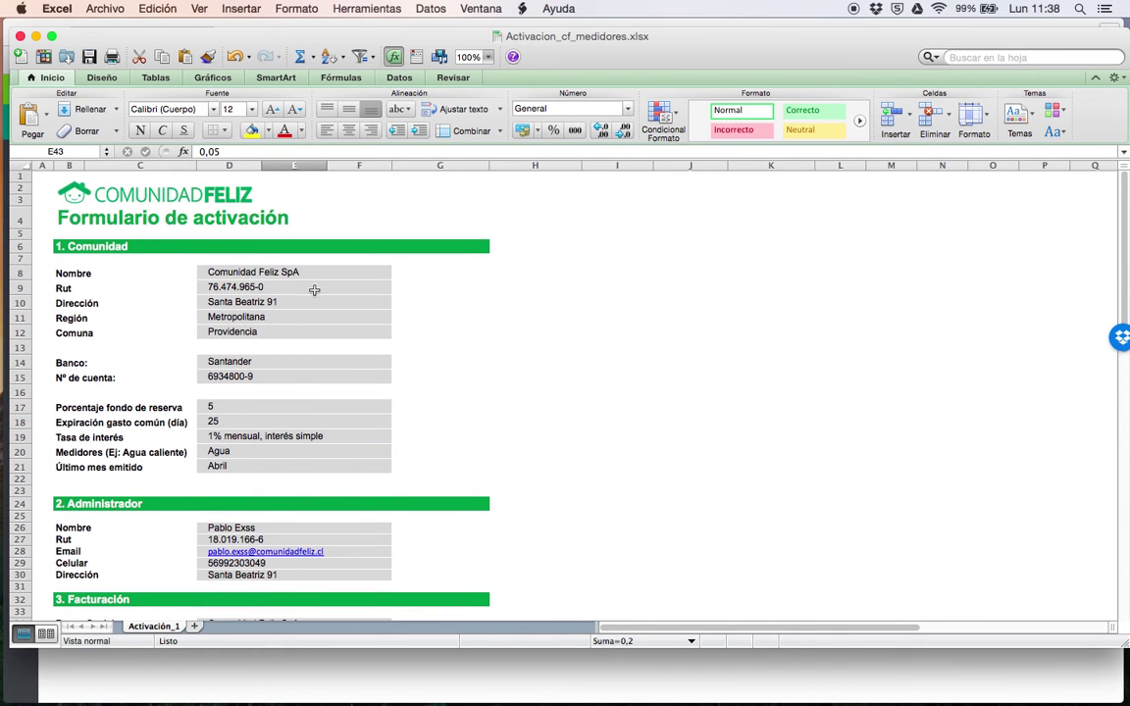
{"action": "left_click", "coordinate": [315, 276]}
{"action": "key", "text": "Down"}
{"action": "key", "text": "Down"}
{"action": "key", "text": "Down"}
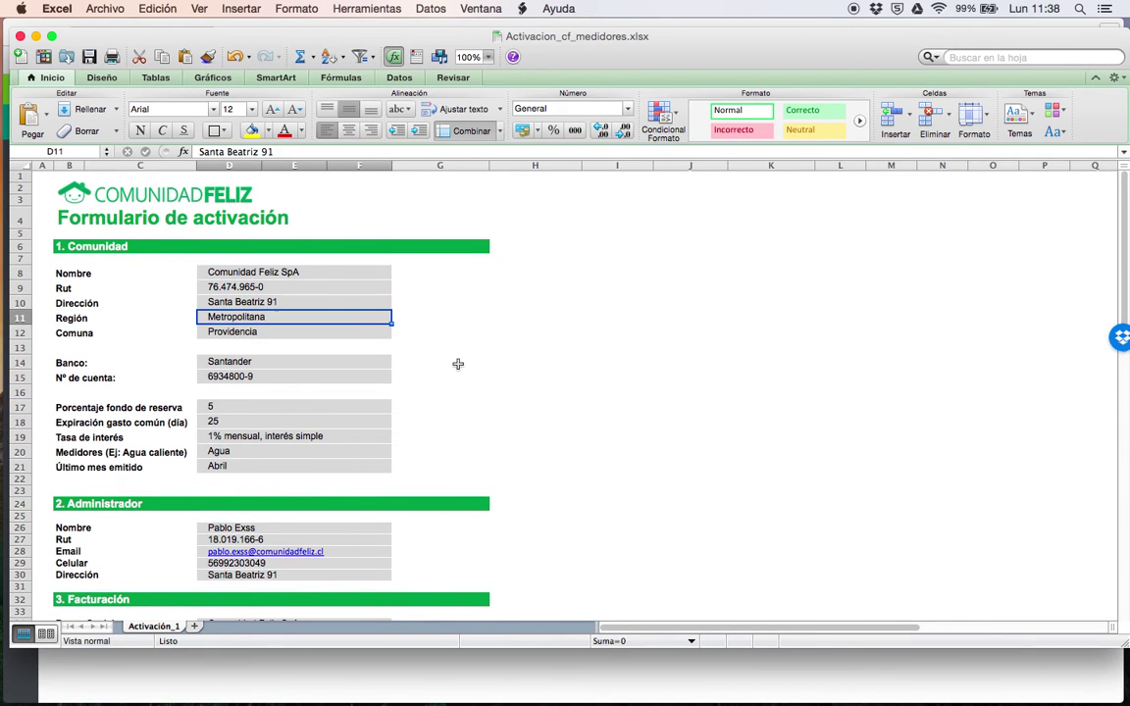
{"action": "scroll", "coordinate": [720, 334], "scroll_direction": "down", "scroll_amount": 3}
{"action": "key", "text": "Down"}
{"action": "key", "text": "Down"}
{"action": "key", "text": "Down"}
{"action": "key", "text": "Down"}
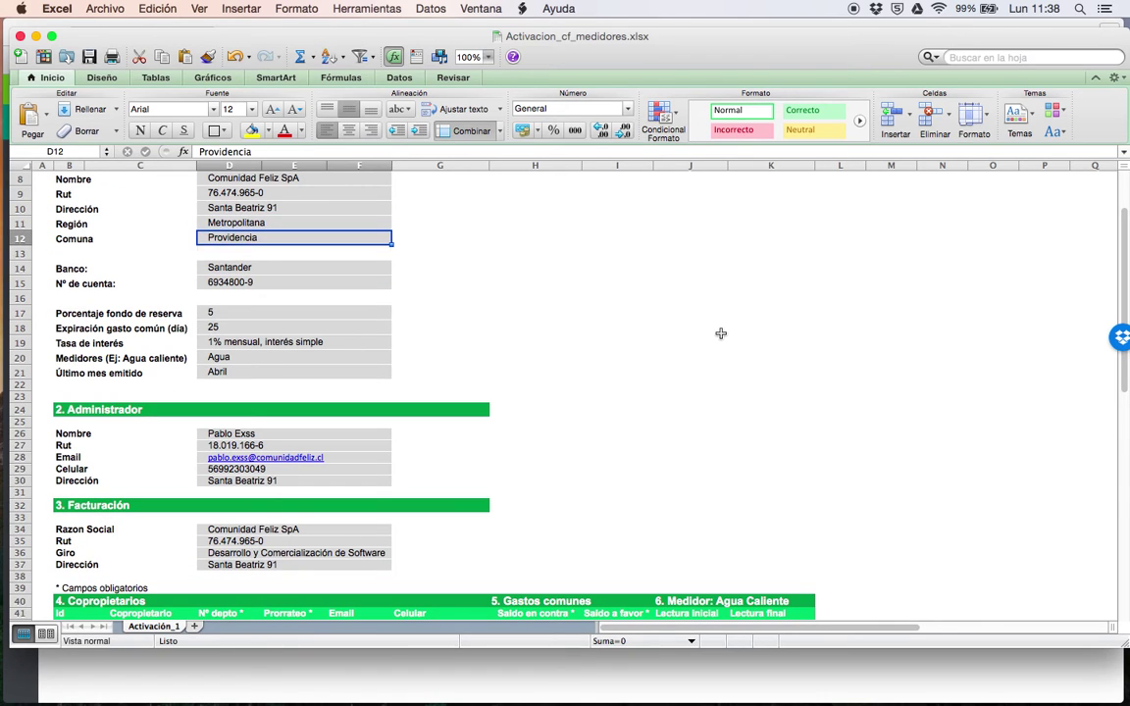
Review the reserve fund percentage, common expense expiry day, interest rate, meters and last issued month in the Comunidad section
{"action": "key", "text": "Down"}
{"action": "key", "text": "Down"}
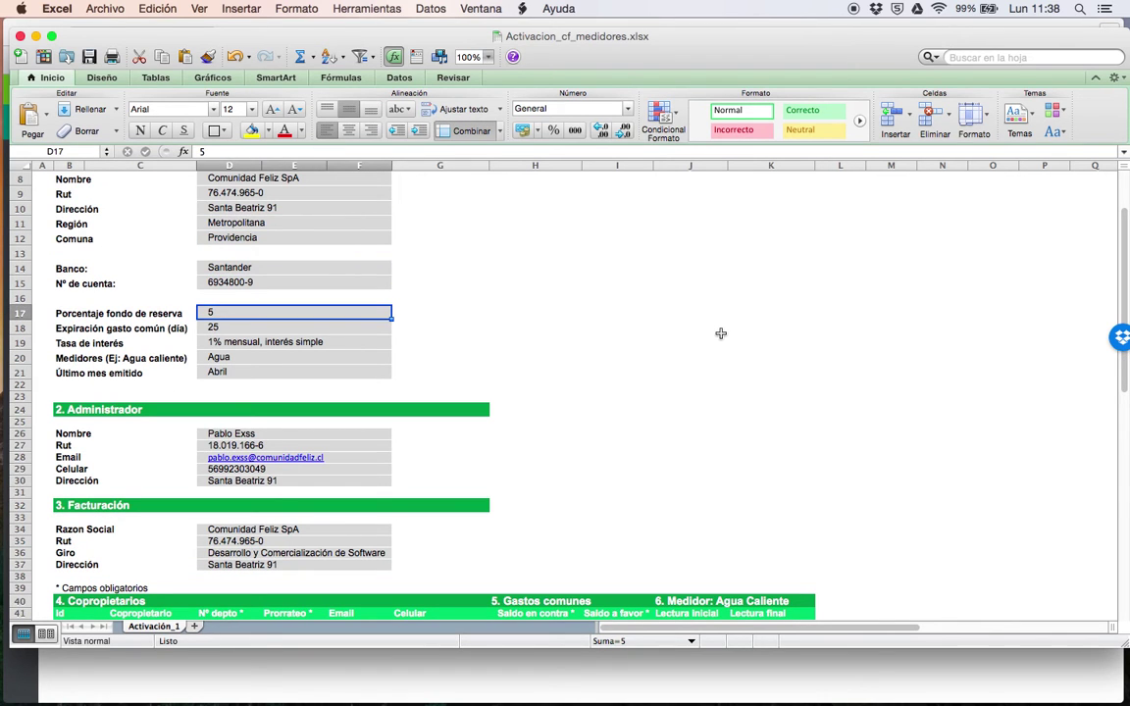
{"action": "key", "text": "Down"}
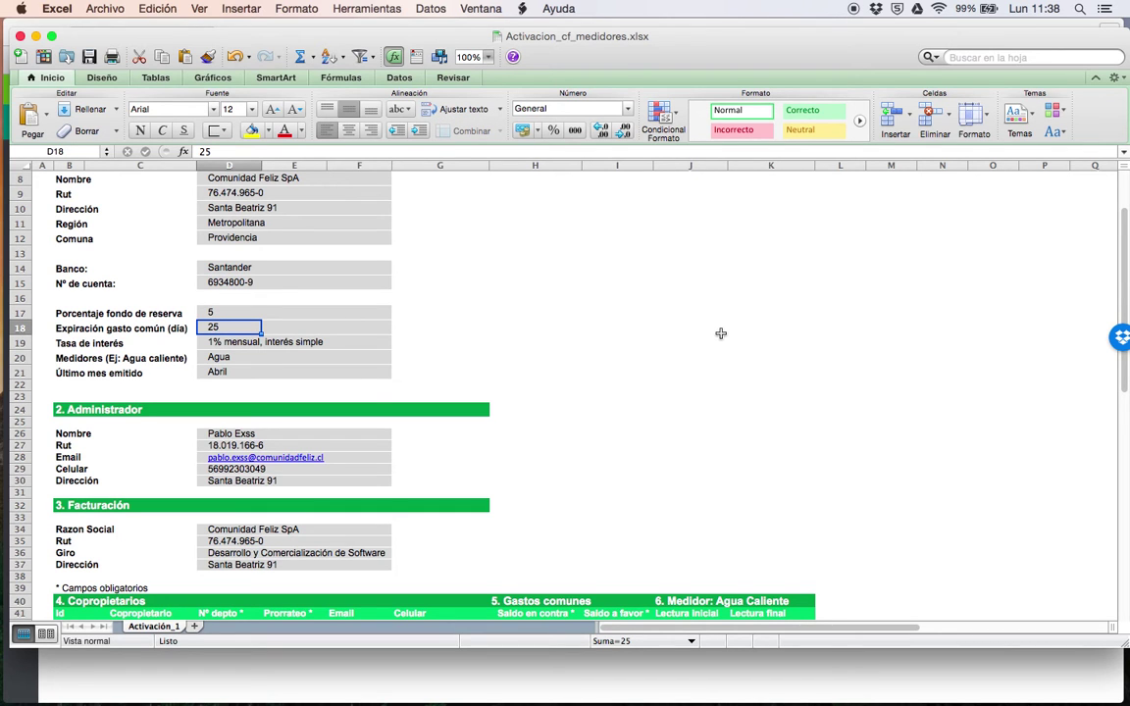
{"action": "key", "text": "Down"}
{"action": "scroll", "coordinate": [721, 334], "scroll_direction": "down", "scroll_amount": 1}
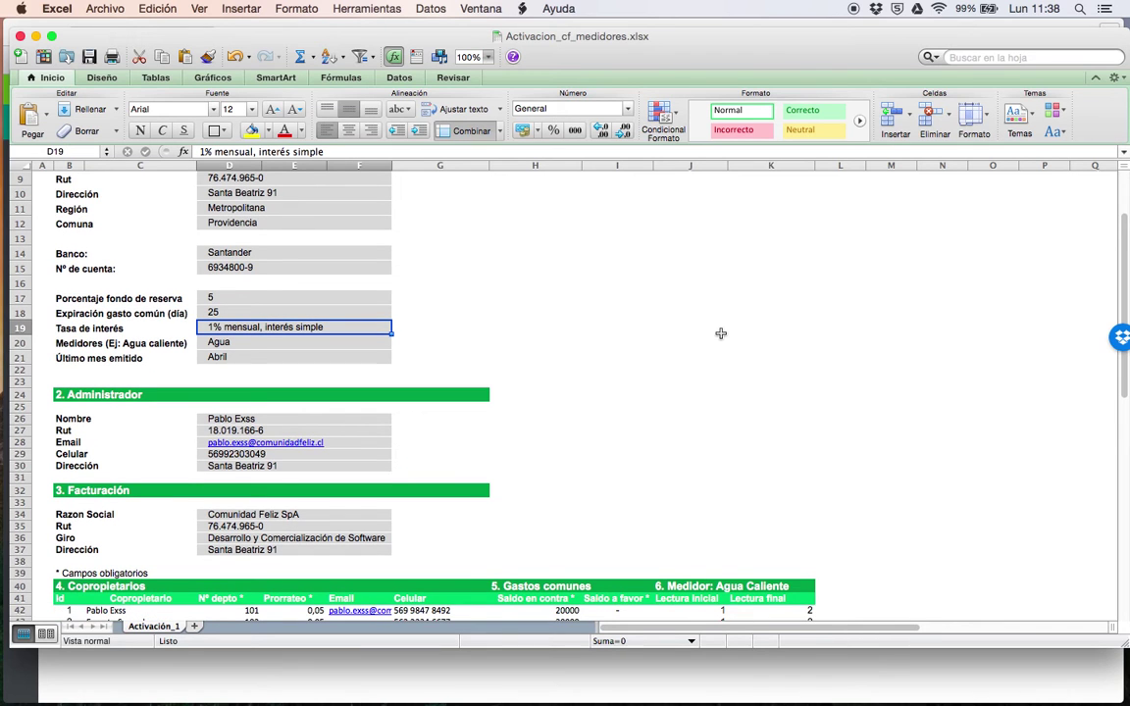
{"action": "scroll", "coordinate": [721, 333], "scroll_direction": "down", "scroll_amount": 1}
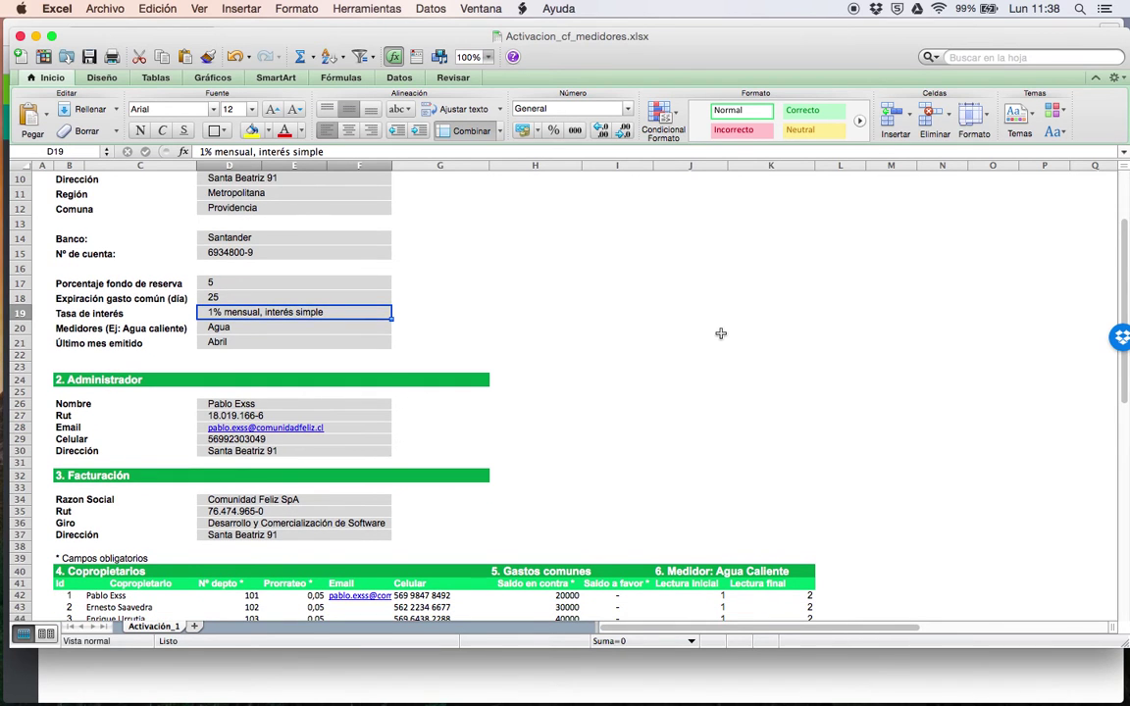
{"action": "key", "text": "Down"}
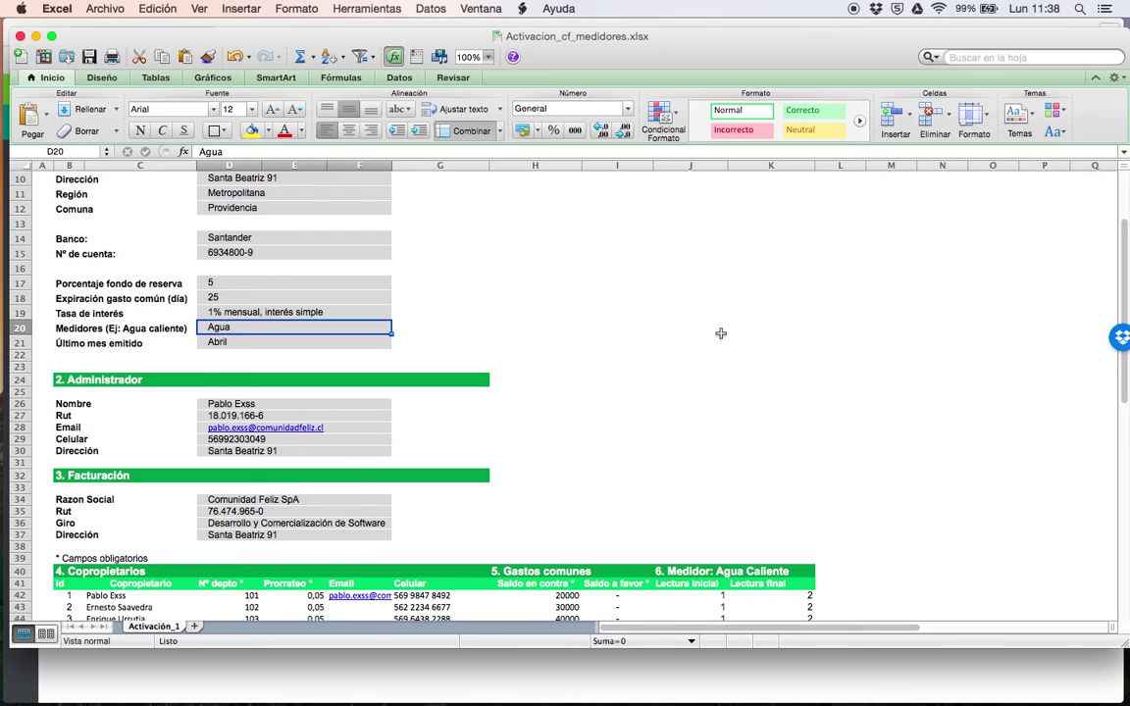
{"action": "key", "text": "Down"}
{"action": "scroll", "coordinate": [677, 304], "scroll_direction": "down", "scroll_amount": 5}
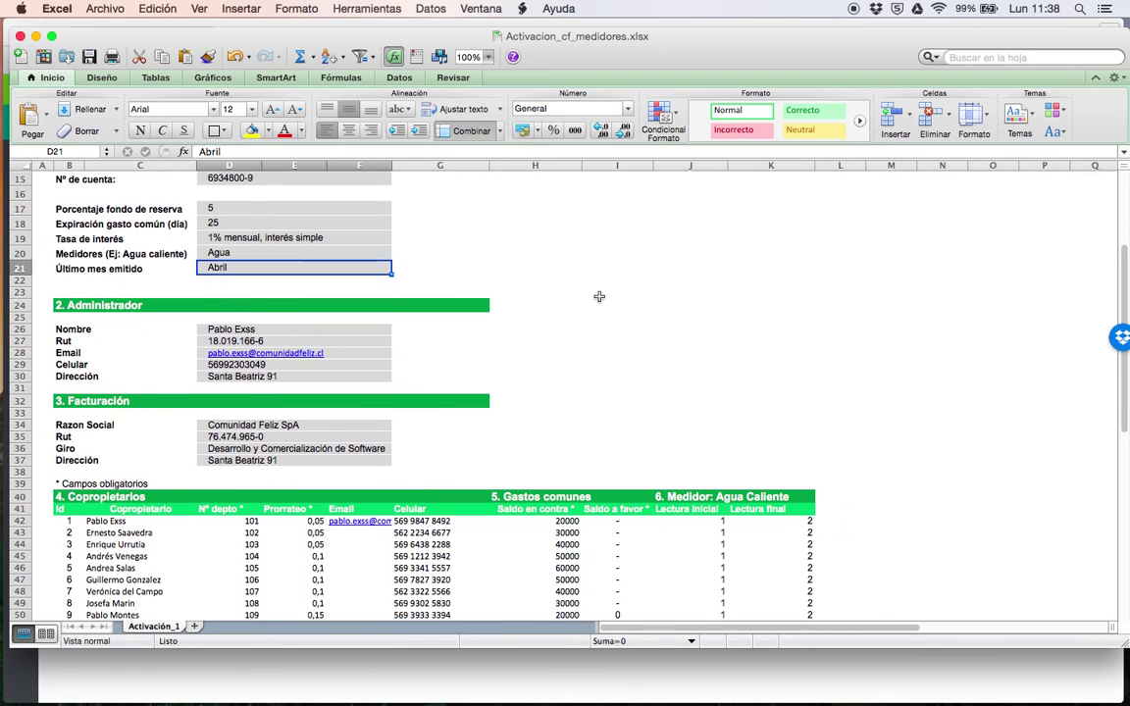
Examine each co-owner's Saldo en contra in the Gastos comunes section, from the first row to the last
{"action": "scroll", "coordinate": [579, 305], "scroll_direction": "down", "scroll_amount": 3}
{"action": "scroll", "coordinate": [503, 463], "scroll_direction": "down", "scroll_amount": 3}
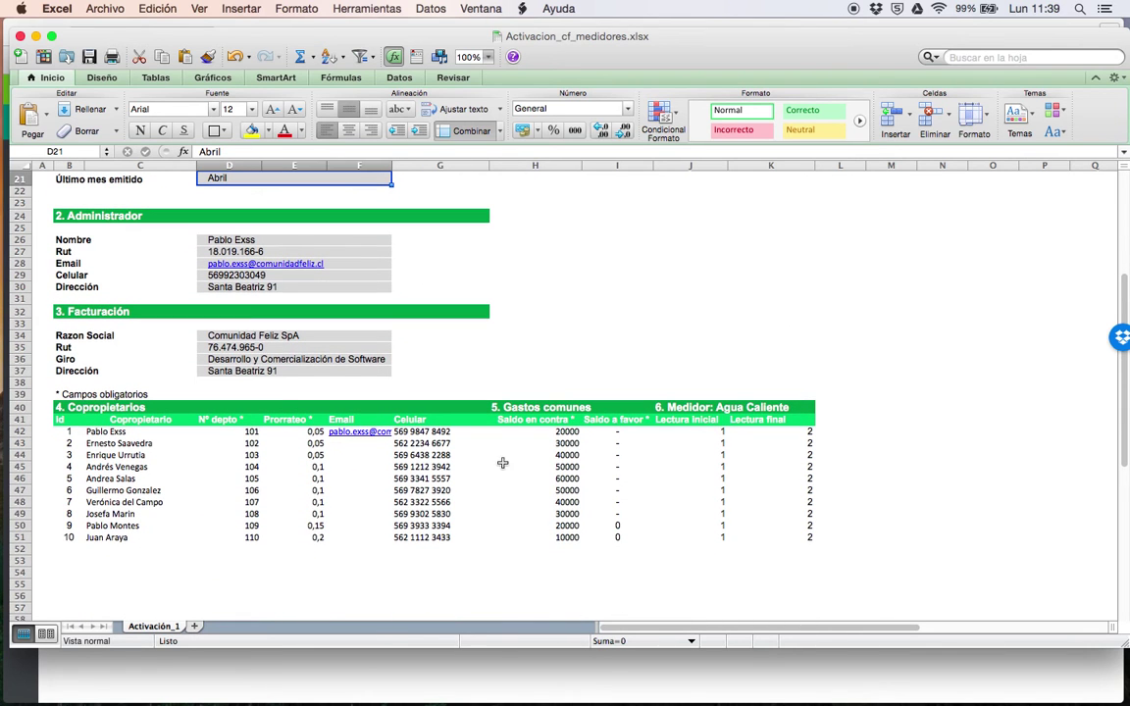
{"action": "left_click", "coordinate": [569, 452]}
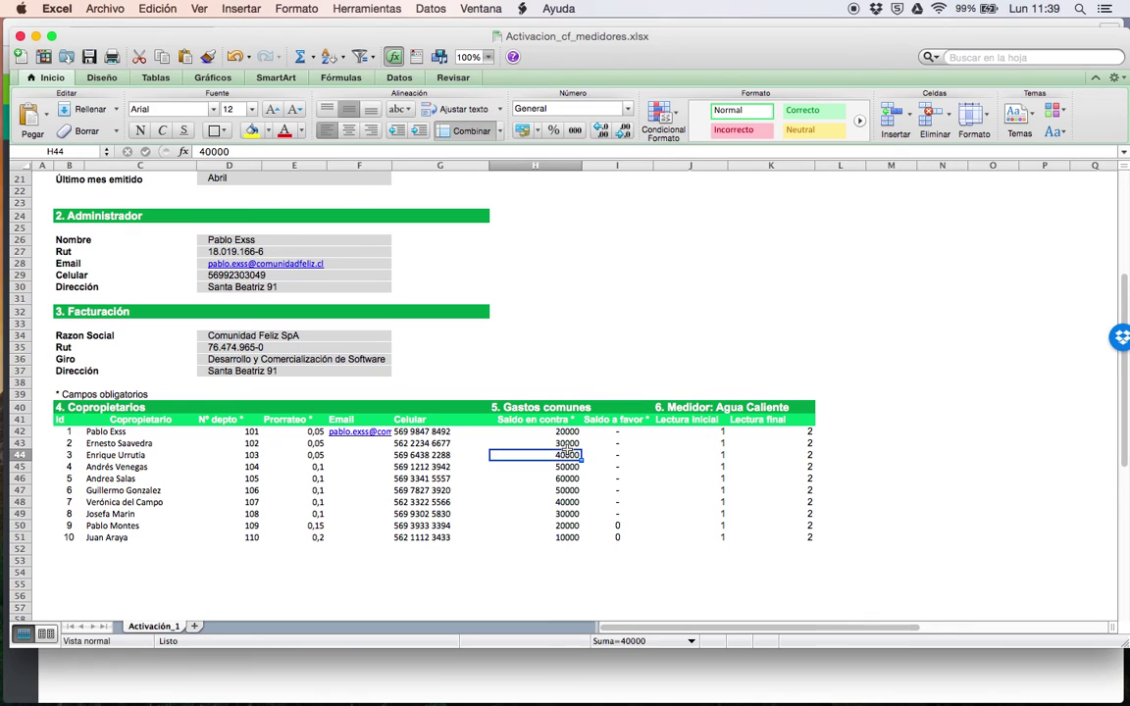
{"action": "key", "text": "Up"}
{"action": "key", "text": "Up"}
{"action": "key", "text": "Down"}
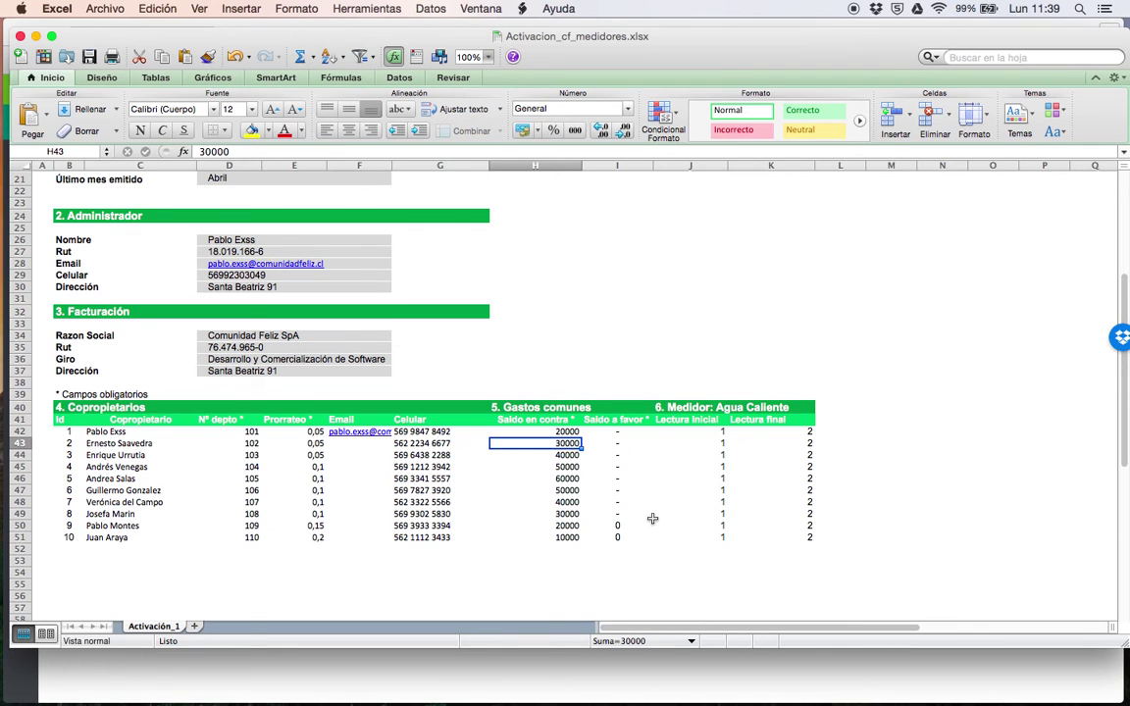
{"action": "key", "text": "Up"}
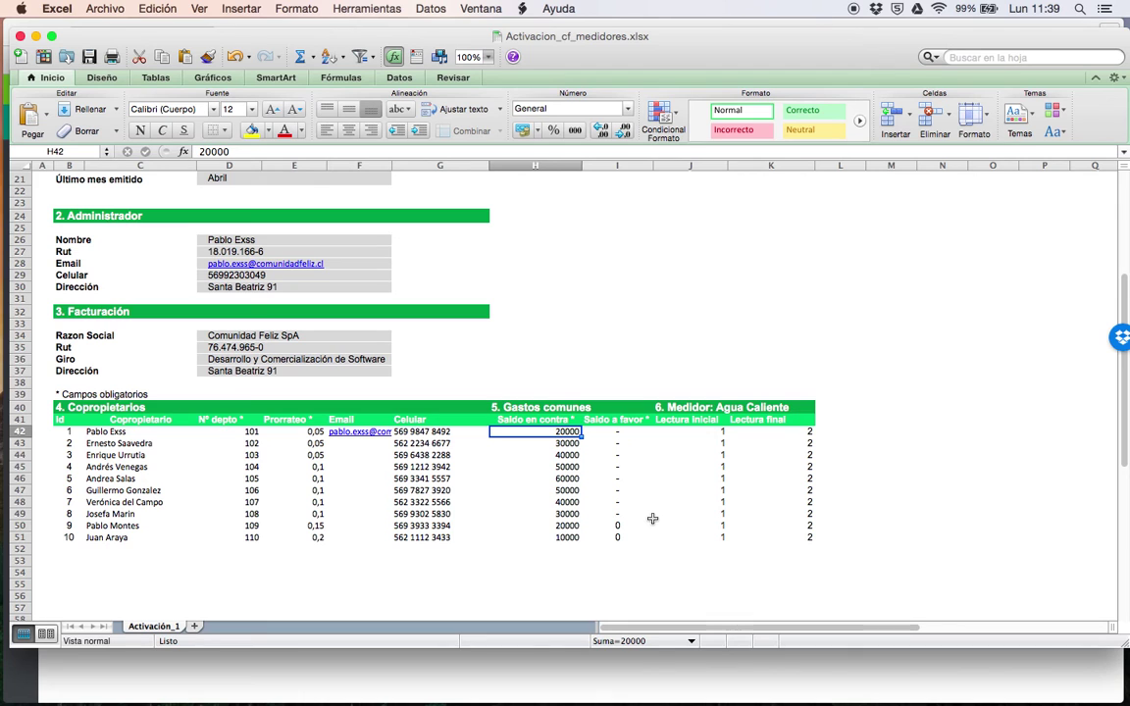
{"action": "key", "text": "Down"}
{"action": "key", "text": "Down"}
{"action": "key", "text": "Down"}
{"action": "key", "text": "Down"}
{"action": "key", "text": "Down"}
{"action": "key", "text": "Down"}
{"action": "key", "text": "Down"}
{"action": "key", "text": "Down"}
{"action": "key", "text": "Down"}
Examine the co-owners' unit number, Prorrateo, Email and Celular columns in the Copropietarios section
{"action": "key", "text": "Left"}
{"action": "key", "text": "Left"}
{"action": "key", "text": "Left"}
{"action": "key", "text": "Up"}
{"action": "key", "text": "Up"}
{"action": "key", "text": "Up"}
{"action": "key", "text": "Up"}
{"action": "key", "text": "Up"}
{"action": "key", "text": "Left"}
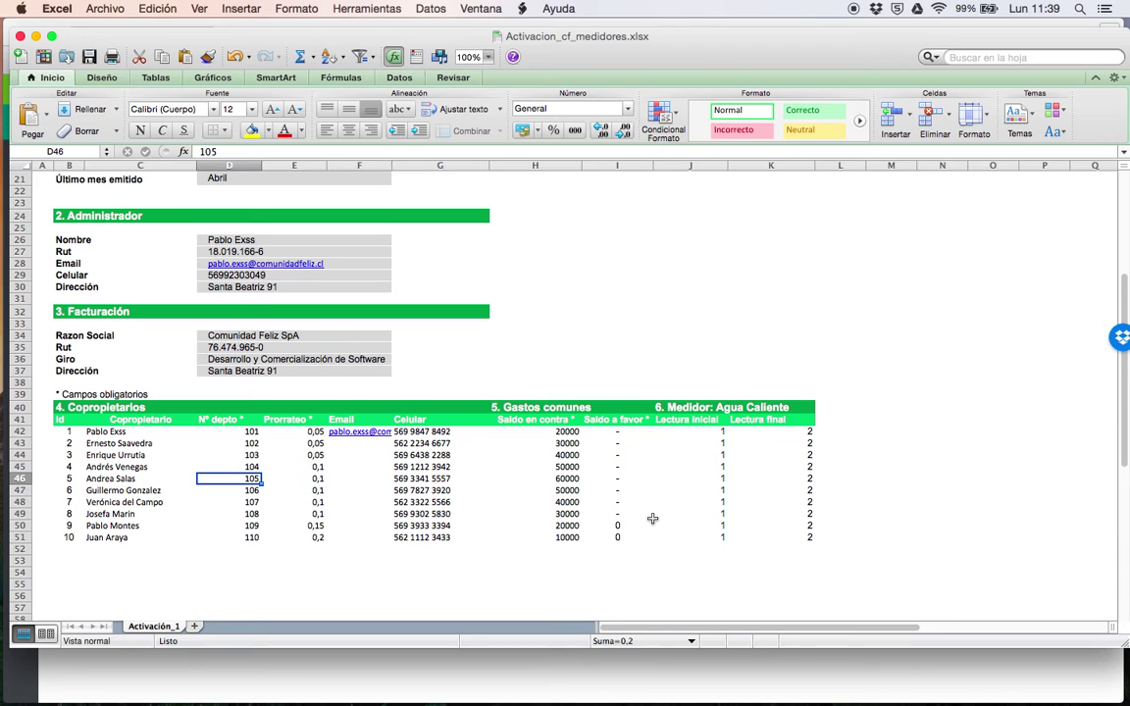
{"action": "key", "text": "Left"}
{"action": "key", "text": "Right"}
{"action": "key", "text": "Right"}
{"action": "key", "text": "Right"}
{"action": "key", "text": "Right"}
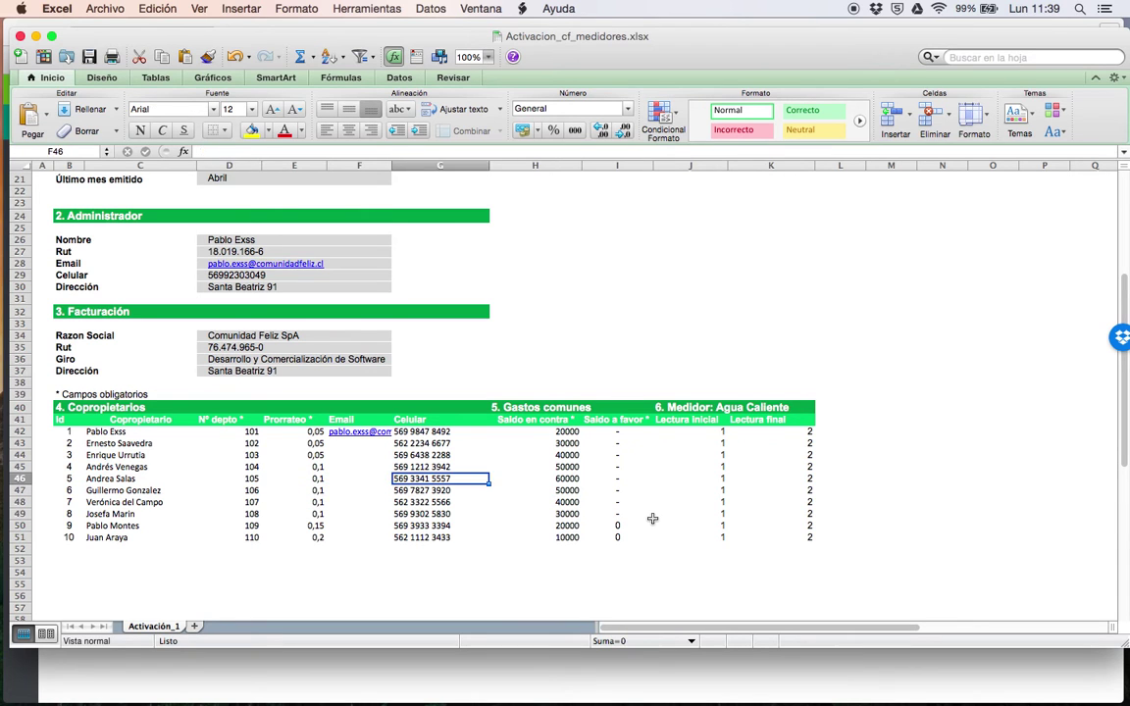
{"action": "key", "text": "Up"}
{"action": "key", "text": "Left"}
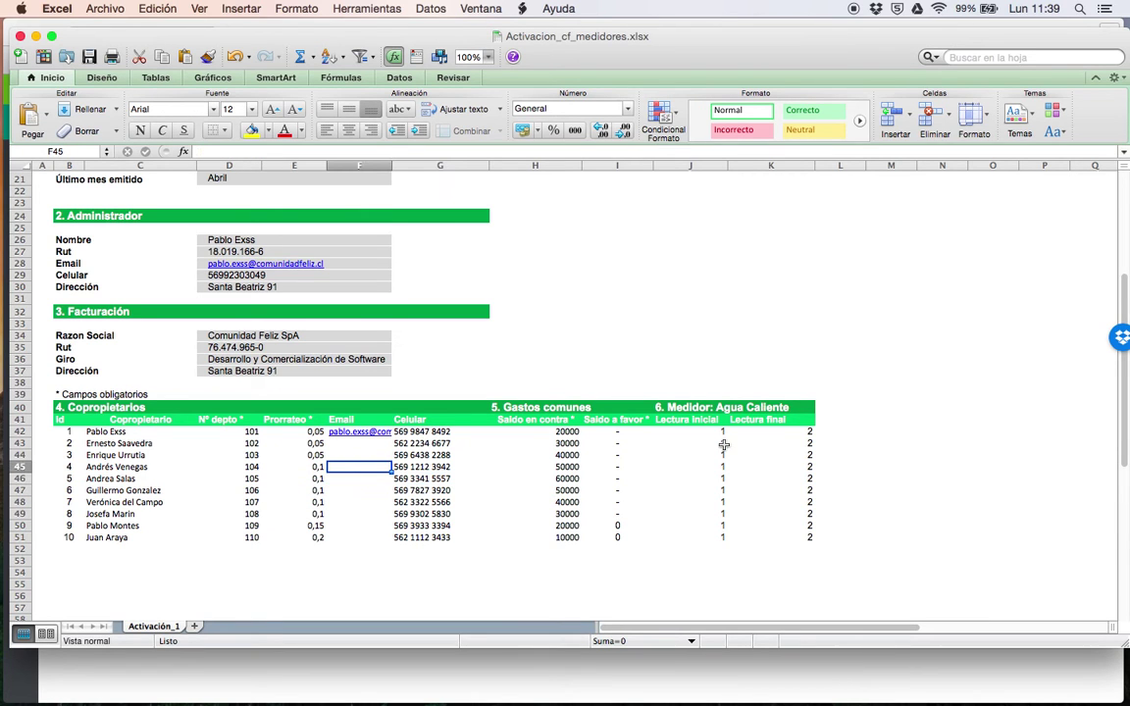
Check the Lectura inicial and Lectura final columns of the Agua Caliente meter section
{"action": "left_click", "coordinate": [723, 444]}
{"action": "left_click", "coordinate": [841, 443]}
{"action": "key", "text": "Left"}
{"action": "key", "text": "Left"}
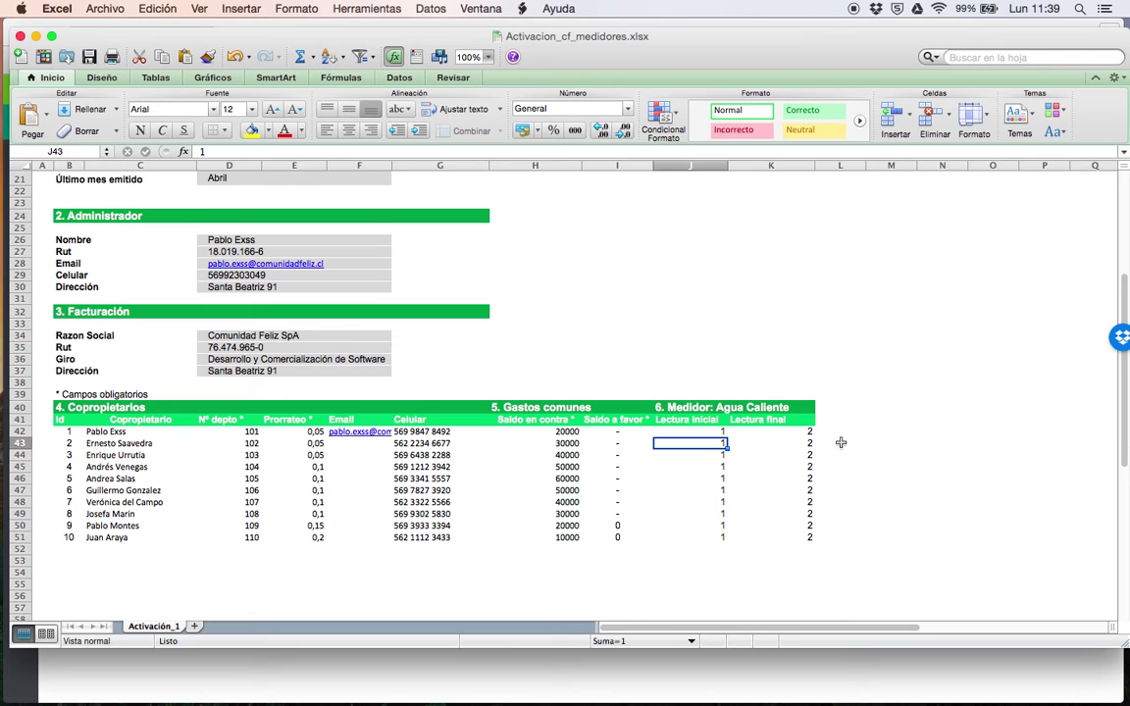
Switch to Comunidad Feliz in Chrome and view the Mayo 2016 common expenses calculation and the Abril 2016 collections
{"action": "key", "text": "ctrl+Up"}
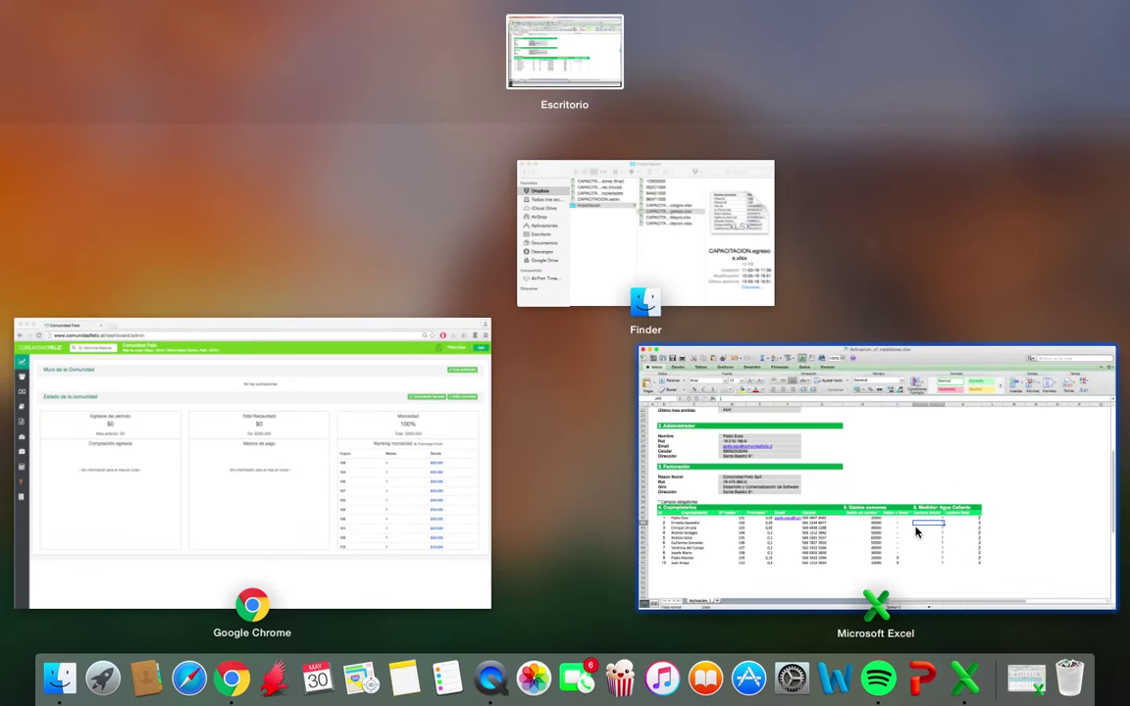
{"action": "left_click", "coordinate": [295, 409]}
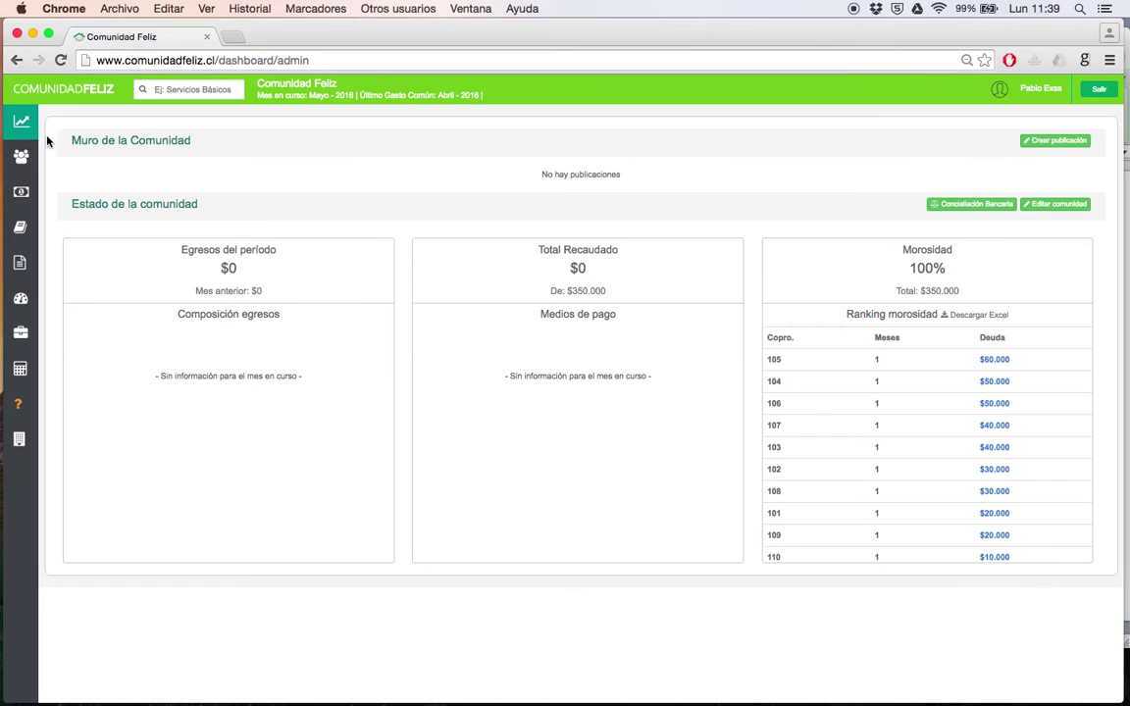
{"action": "left_click", "coordinate": [20, 376]}
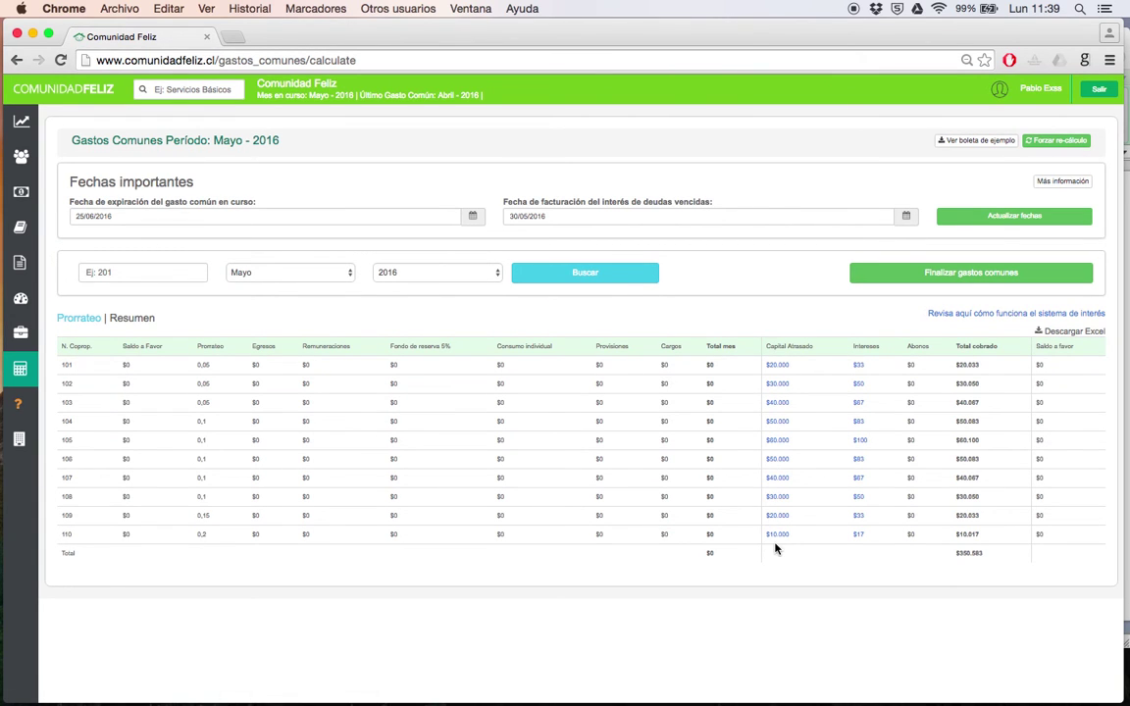
{"action": "left_click", "coordinate": [26, 201]}
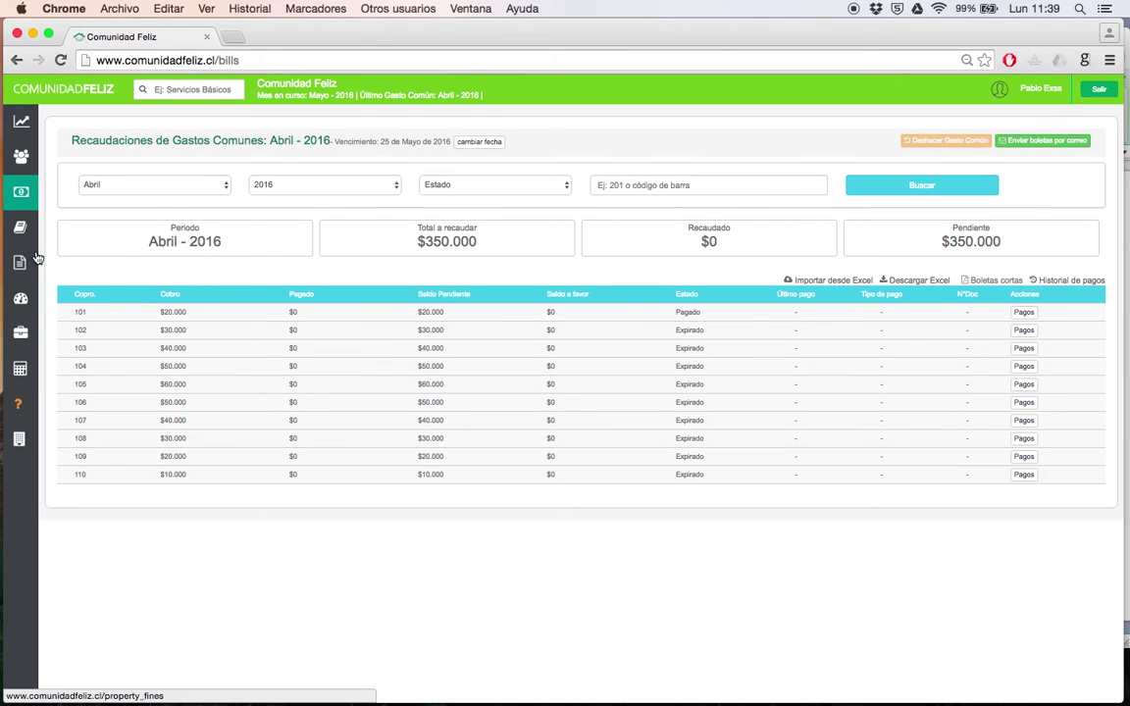
Open the Agua meter readings for Mayo 2016, compare them with the Excel workbook and return to Chrome
{"action": "left_click", "coordinate": [21, 310]}
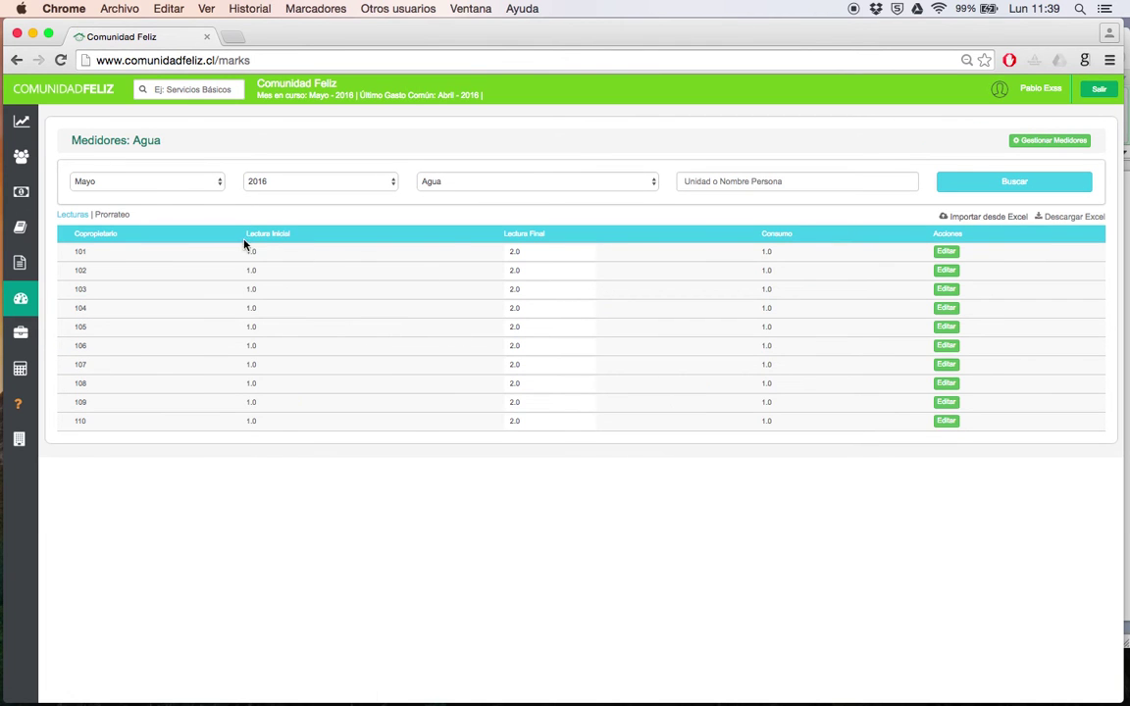
{"action": "key", "text": "ctrl+Up"}
{"action": "left_click", "coordinate": [410, 414]}
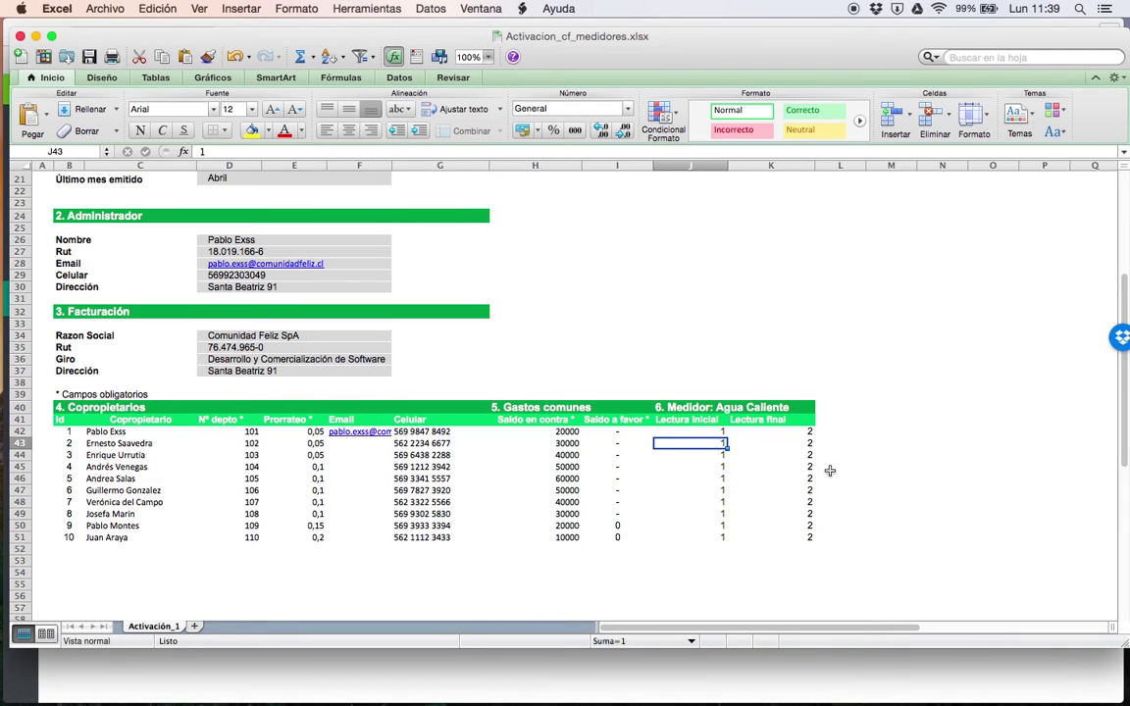
{"action": "key", "text": "ctrl+Up"}
{"action": "left_click", "coordinate": [331, 461]}
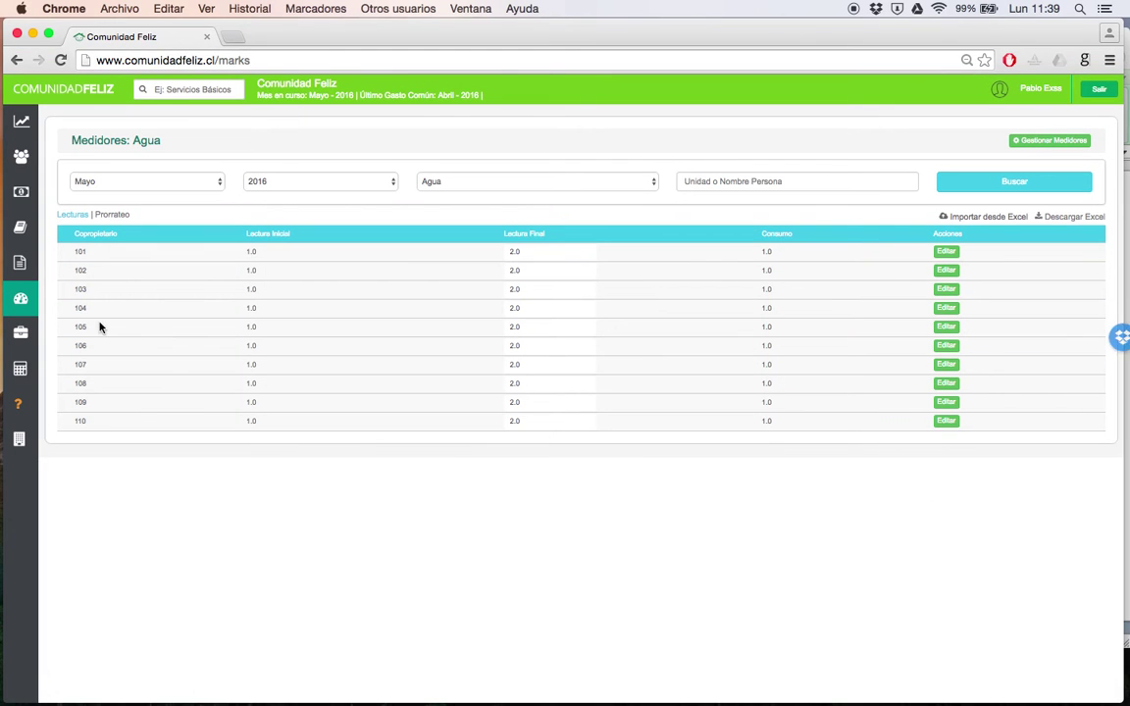
View the interest detail of property 101 from the Mayo 2016 common expenses calculation and return to the calculation
{"action": "left_click", "coordinate": [26, 367]}
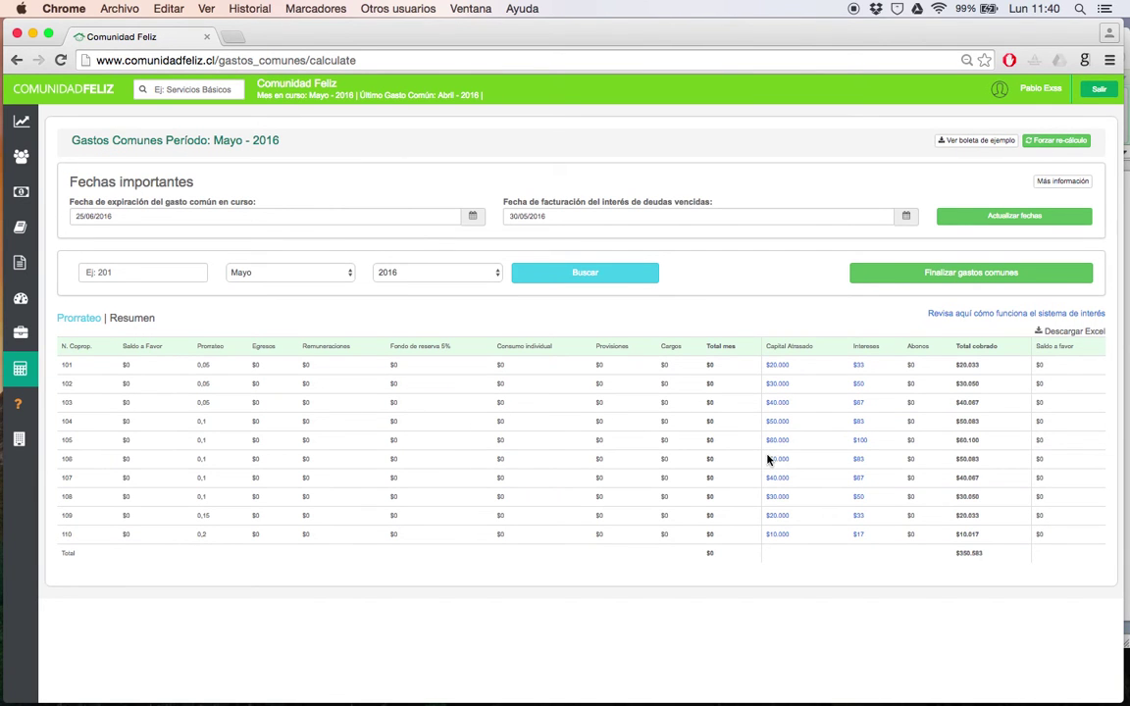
{"action": "left_click", "coordinate": [859, 367]}
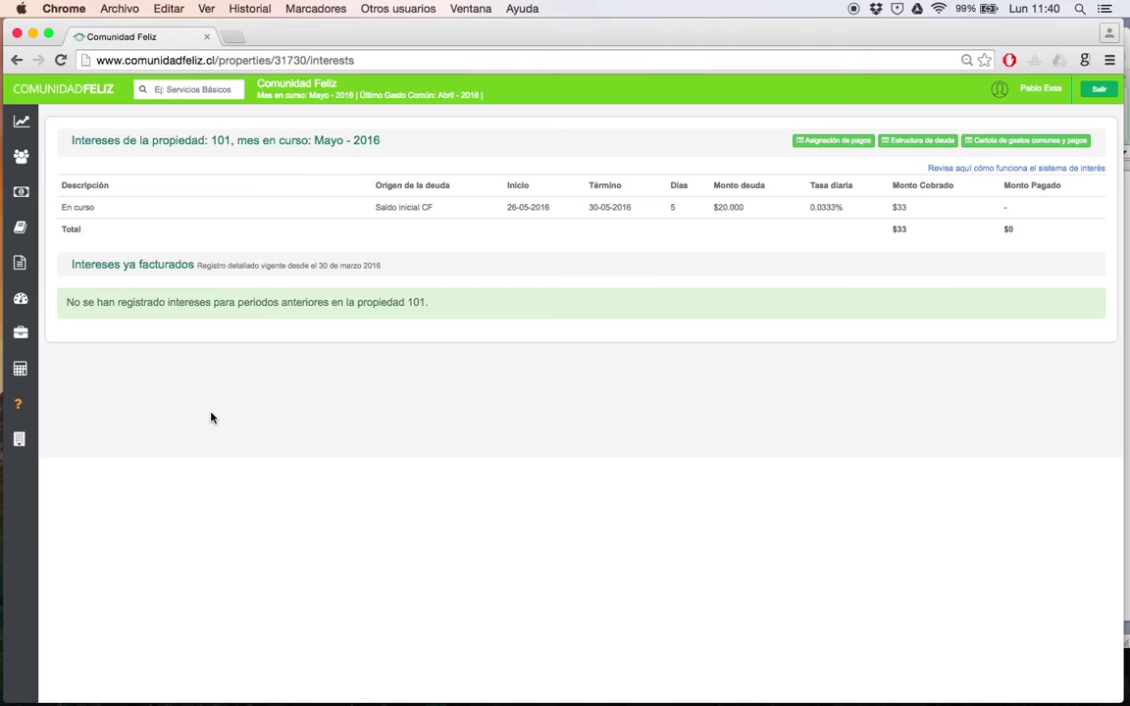
{"action": "left_click", "coordinate": [23, 374]}
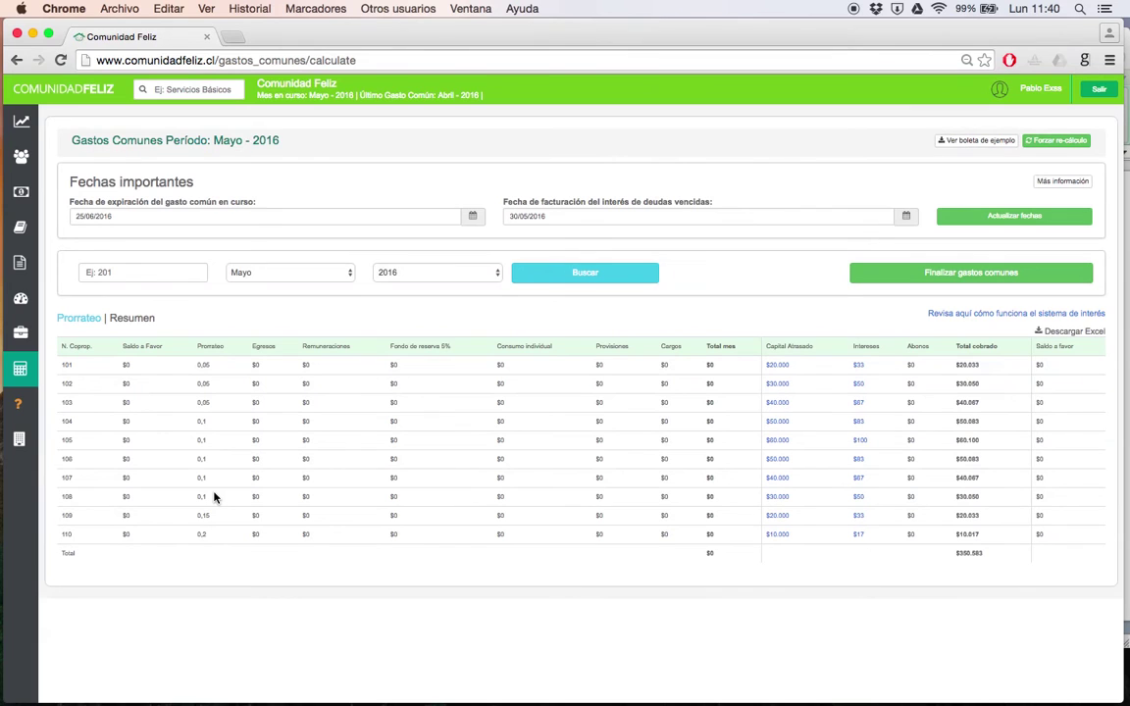
Open the community's settings from the dashboard and review its general information, reserve fund, expiry day and interest options
{"action": "left_click", "coordinate": [20, 155]}
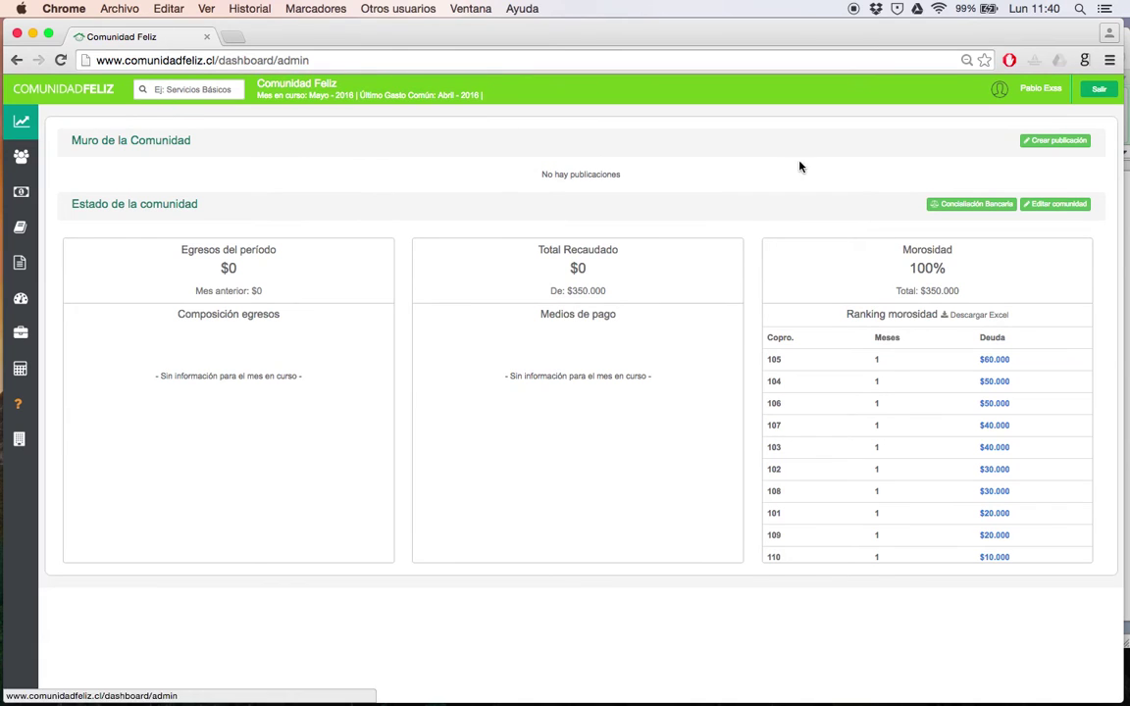
{"action": "left_click", "coordinate": [1041, 204]}
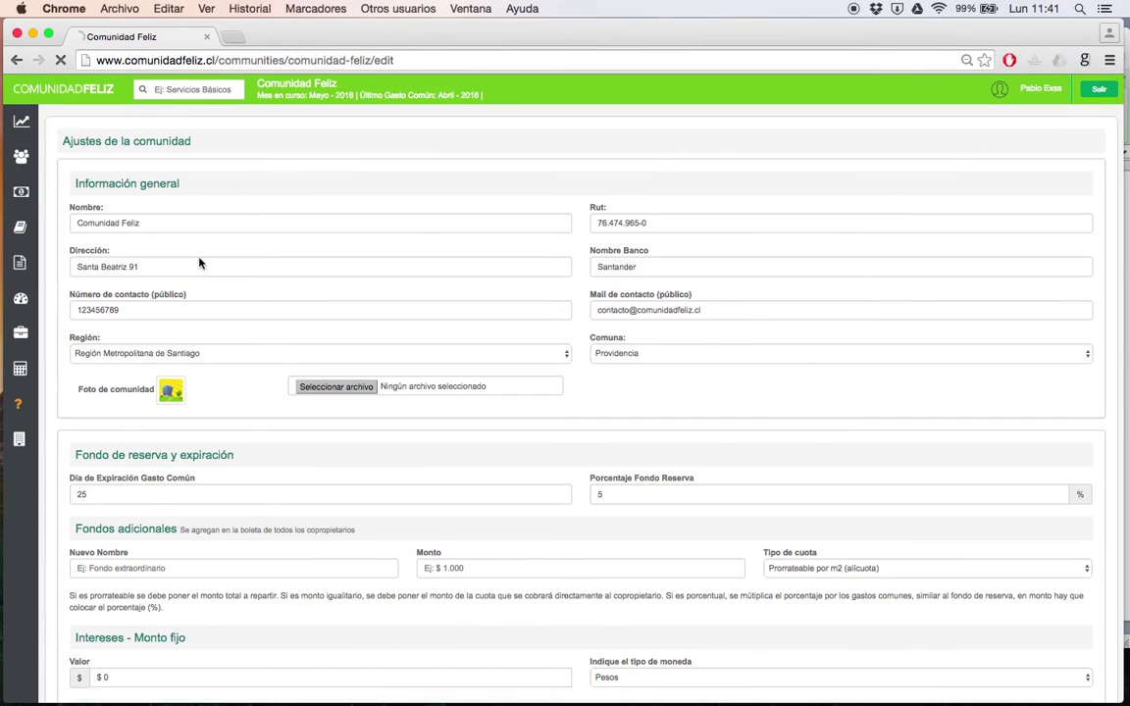
{"action": "scroll", "coordinate": [696, 257], "scroll_direction": "down", "scroll_amount": 4}
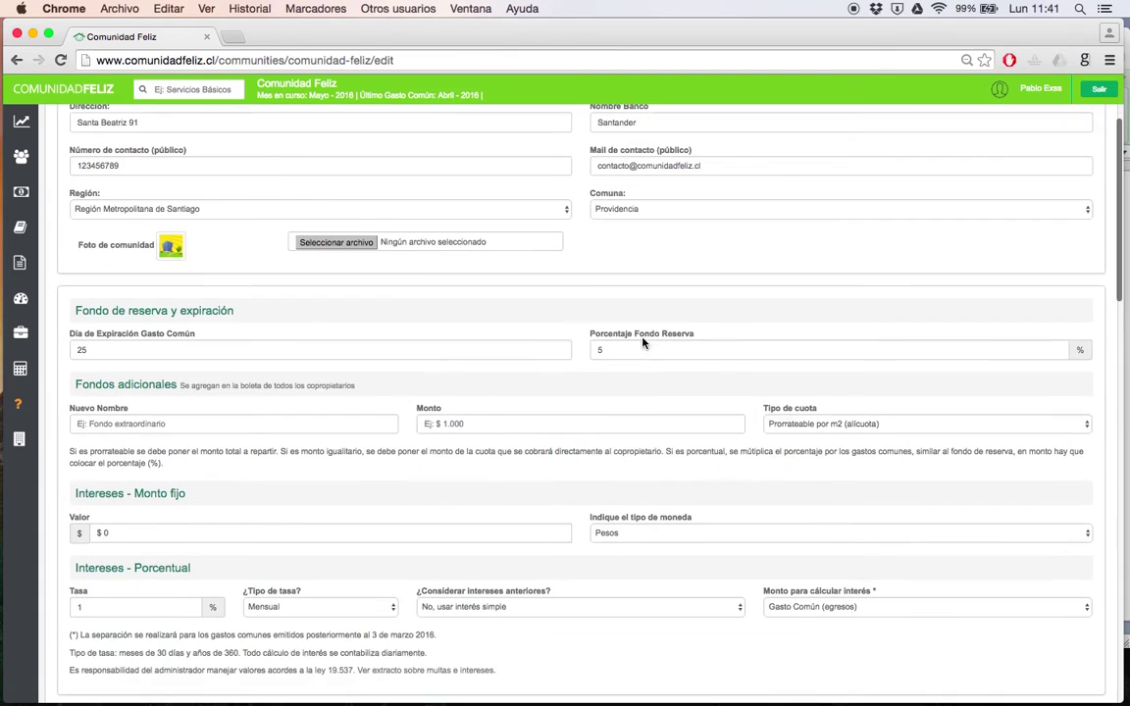
{"action": "left_click", "coordinate": [630, 334]}
{"action": "scroll", "coordinate": [361, 366], "scroll_direction": "down", "scroll_amount": 2}
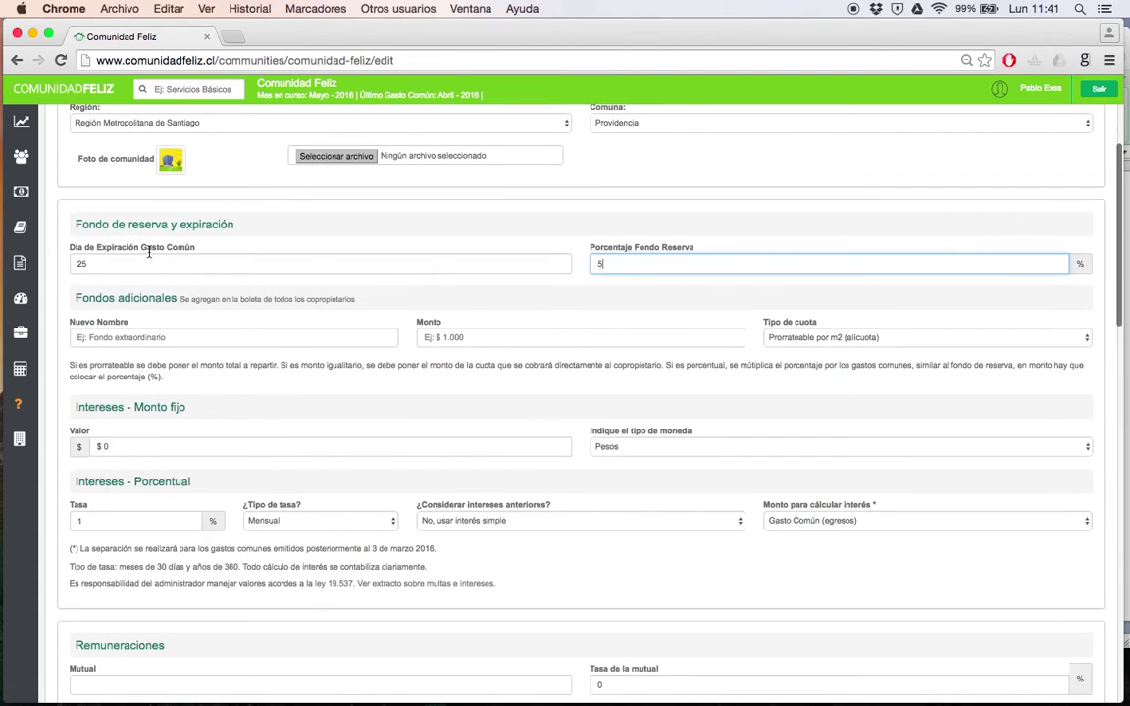
{"action": "left_click", "coordinate": [147, 258]}
{"action": "scroll", "coordinate": [157, 289], "scroll_direction": "down", "scroll_amount": 3}
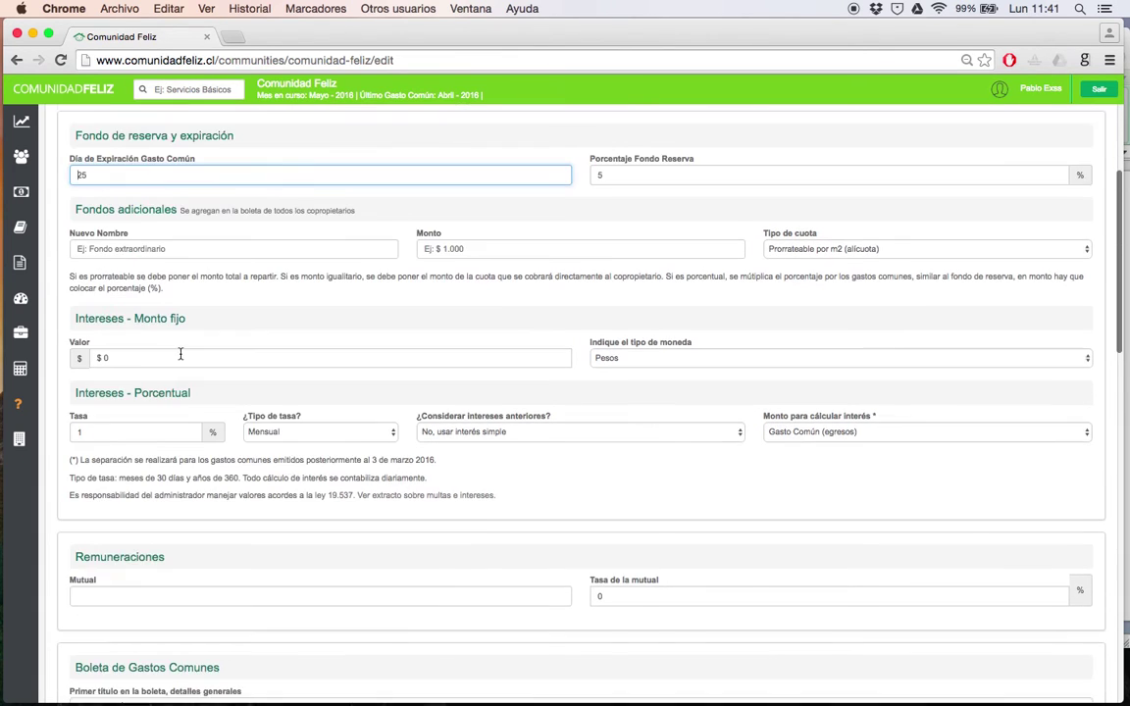
Review the common expense bill titles, its final message and the e-mail templates in the community settings
{"action": "scroll", "coordinate": [261, 360], "scroll_direction": "down", "scroll_amount": 10}
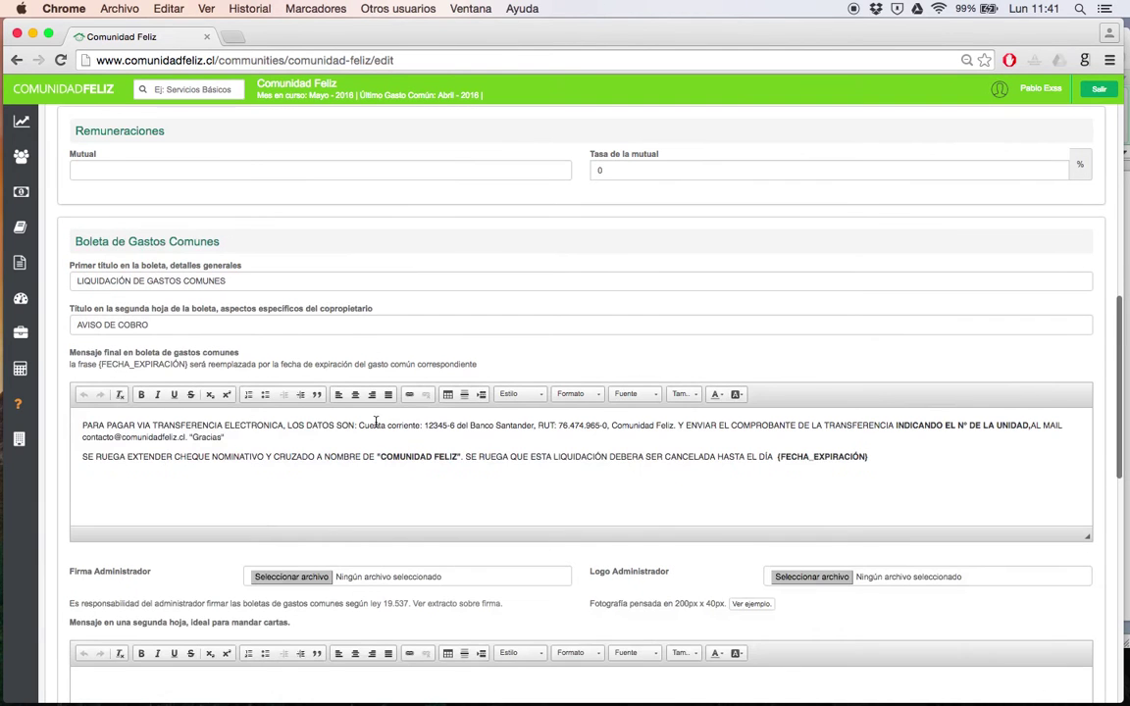
{"action": "left_click", "coordinate": [398, 458]}
{"action": "scroll", "coordinate": [397, 459], "scroll_direction": "down", "scroll_amount": 11}
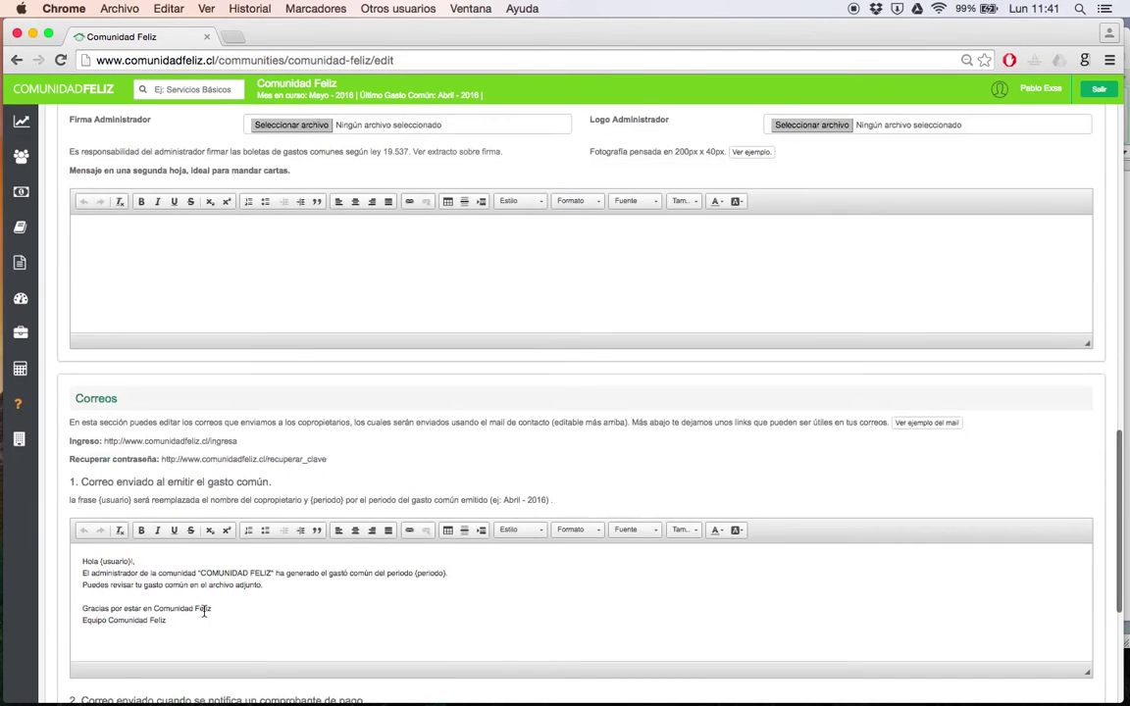
View the example e-mail and review the templates for issued common expenses and payment receipts in the community settings
{"action": "left_click", "coordinate": [204, 612]}
{"action": "scroll", "coordinate": [416, 545], "scroll_direction": "down", "scroll_amount": 1}
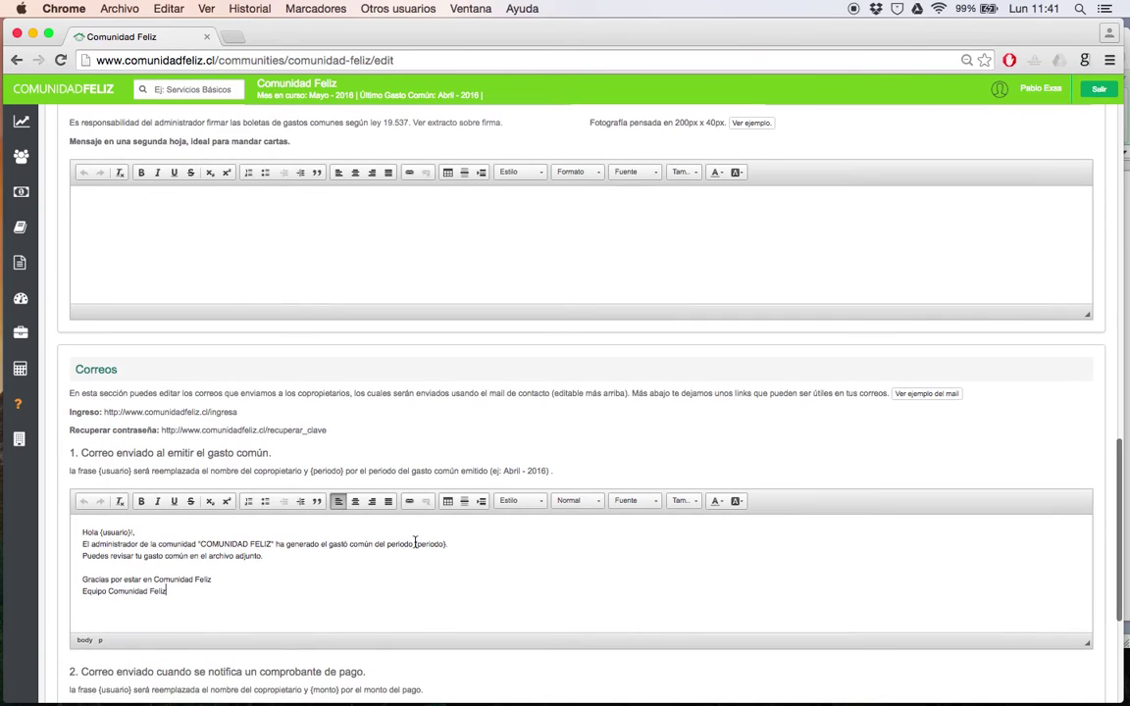
{"action": "left_click", "coordinate": [914, 394]}
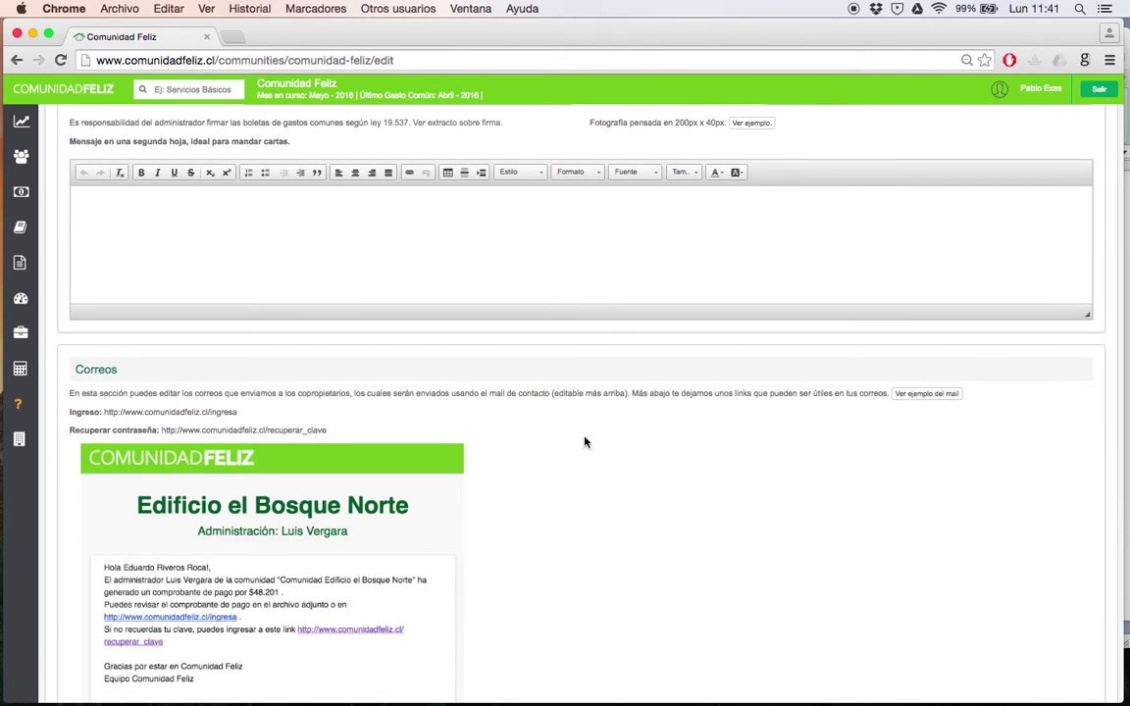
{"action": "scroll", "coordinate": [585, 443], "scroll_direction": "down", "scroll_amount": 3}
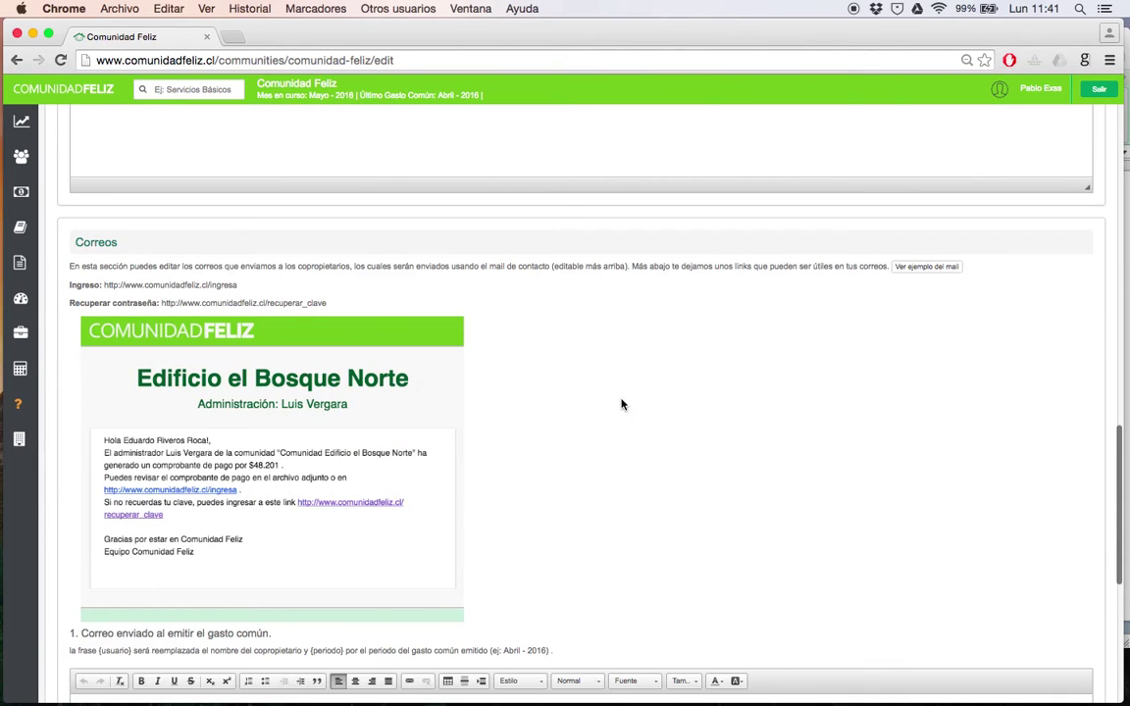
{"action": "scroll", "coordinate": [620, 405], "scroll_direction": "down", "scroll_amount": 5}
{"action": "scroll", "coordinate": [177, 486], "scroll_direction": "down", "scroll_amount": 1}
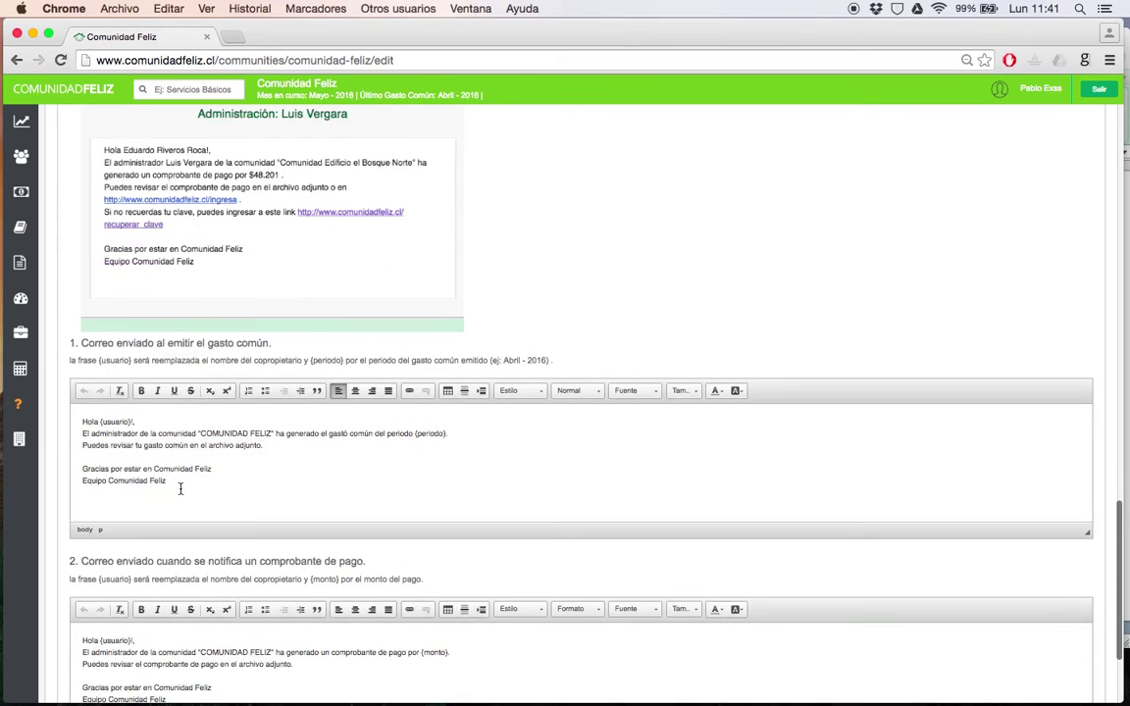
{"action": "scroll", "coordinate": [353, 489], "scroll_direction": "down", "scroll_amount": 4}
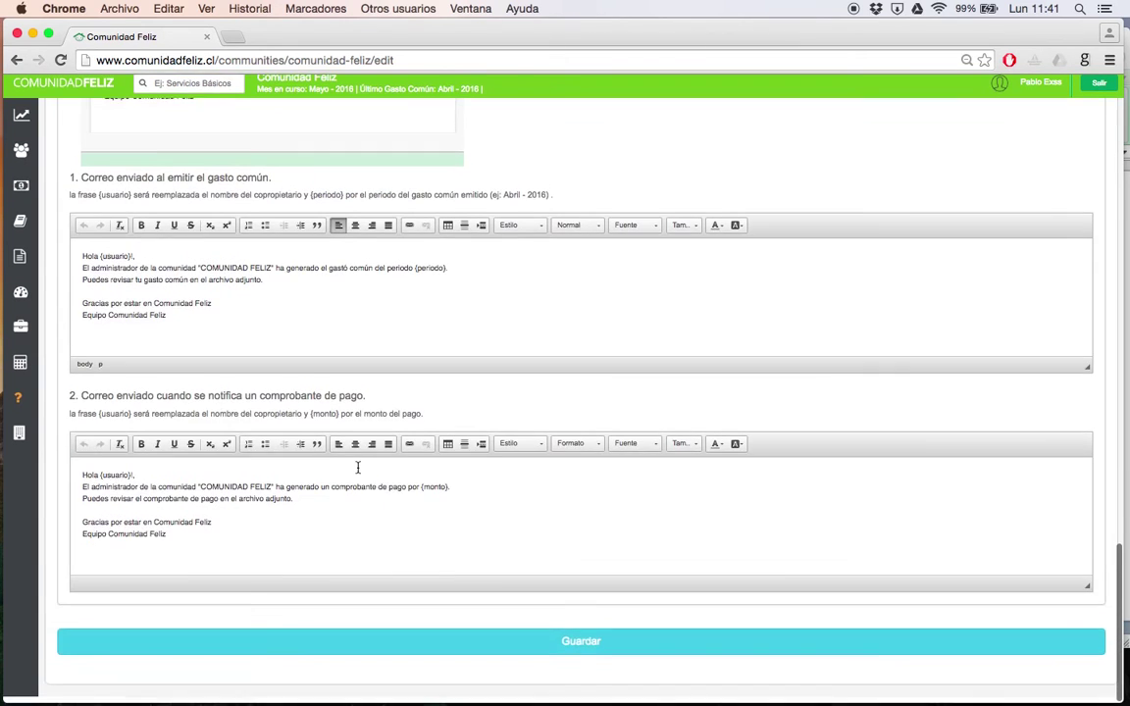
Recheck the bill texts, reserve fund and interest options, and save the community settings
{"action": "scroll", "coordinate": [343, 555], "scroll_direction": "up", "scroll_amount": 20}
{"action": "scroll", "coordinate": [344, 555], "scroll_direction": "down", "scroll_amount": 4}
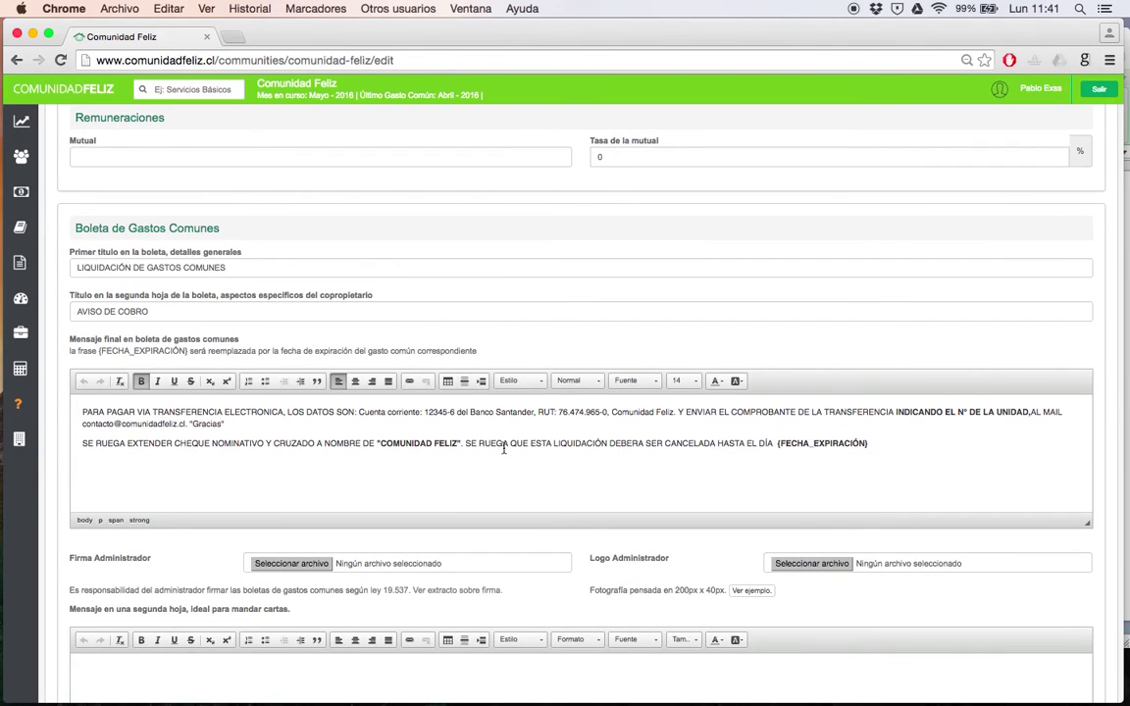
{"action": "scroll", "coordinate": [575, 438], "scroll_direction": "up", "scroll_amount": 13}
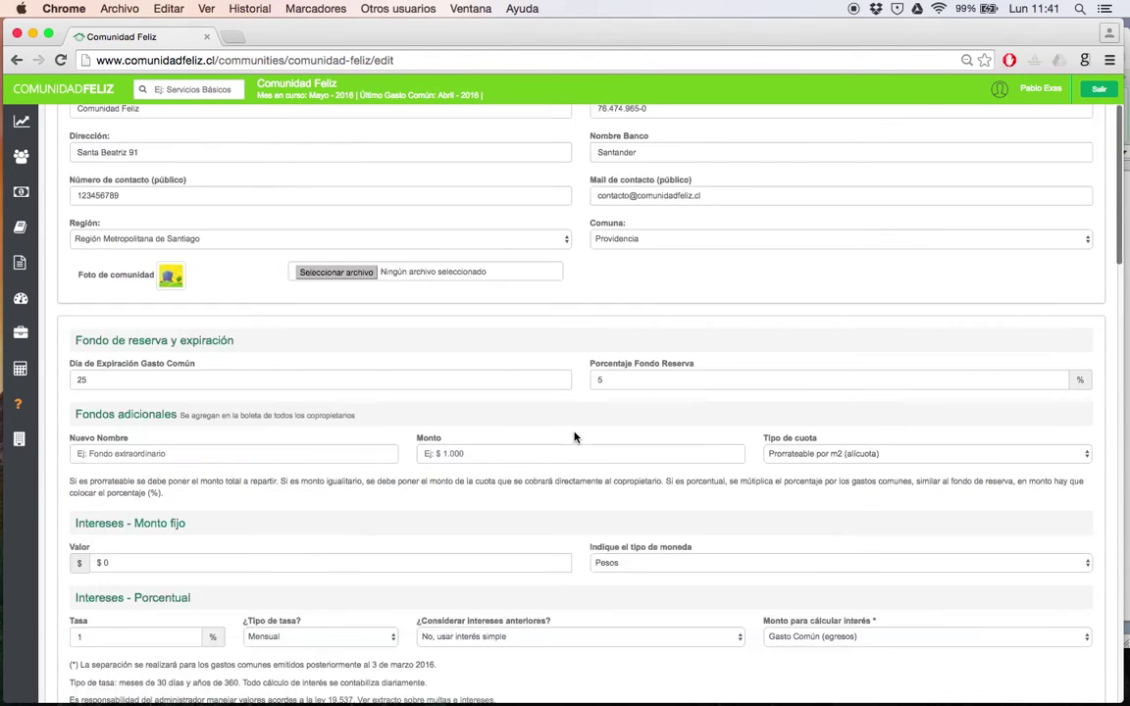
{"action": "scroll", "coordinate": [574, 437], "scroll_direction": "up", "scroll_amount": 3}
{"action": "scroll", "coordinate": [575, 437], "scroll_direction": "down", "scroll_amount": 20}
{"action": "left_click", "coordinate": [510, 656]}
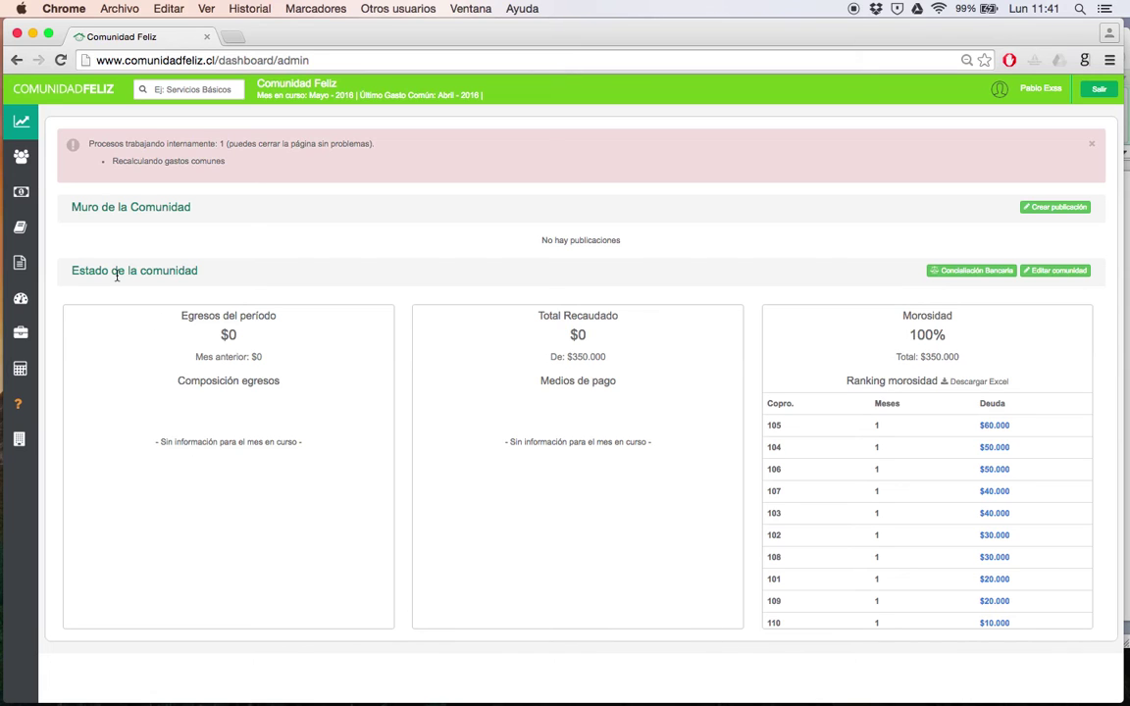
Start a new expense in Egresos with Servitec as the provider and its suggested RUT
{"action": "left_click", "coordinate": [21, 265]}
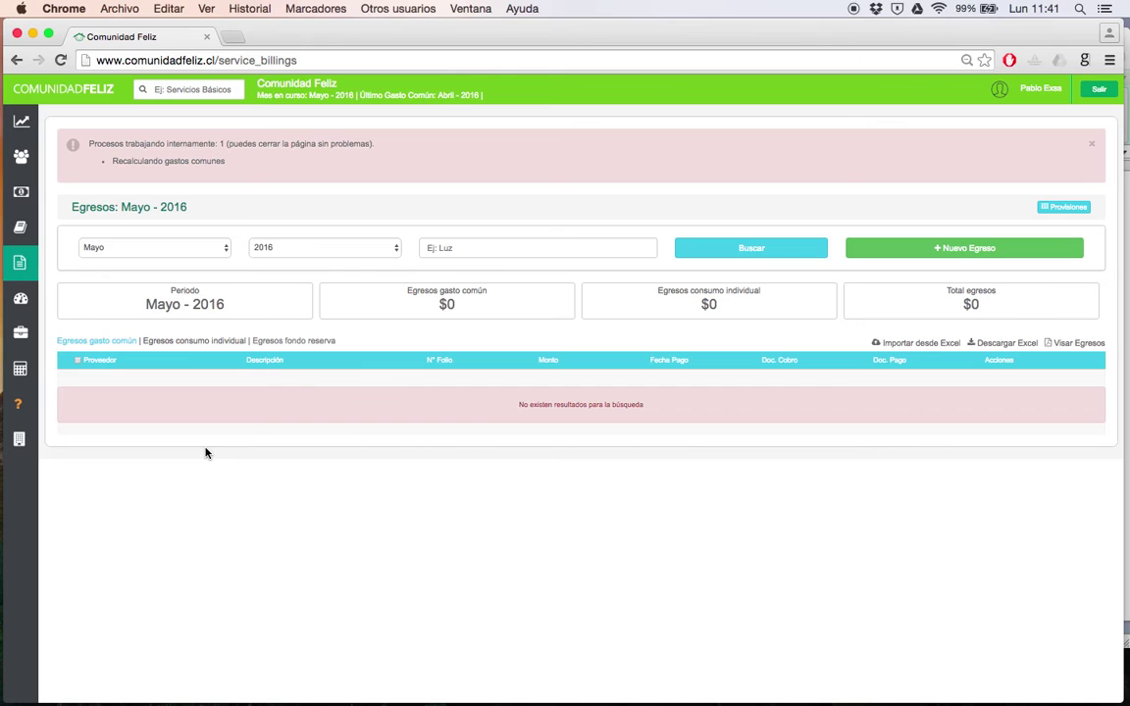
{"action": "left_click", "coordinate": [937, 252]}
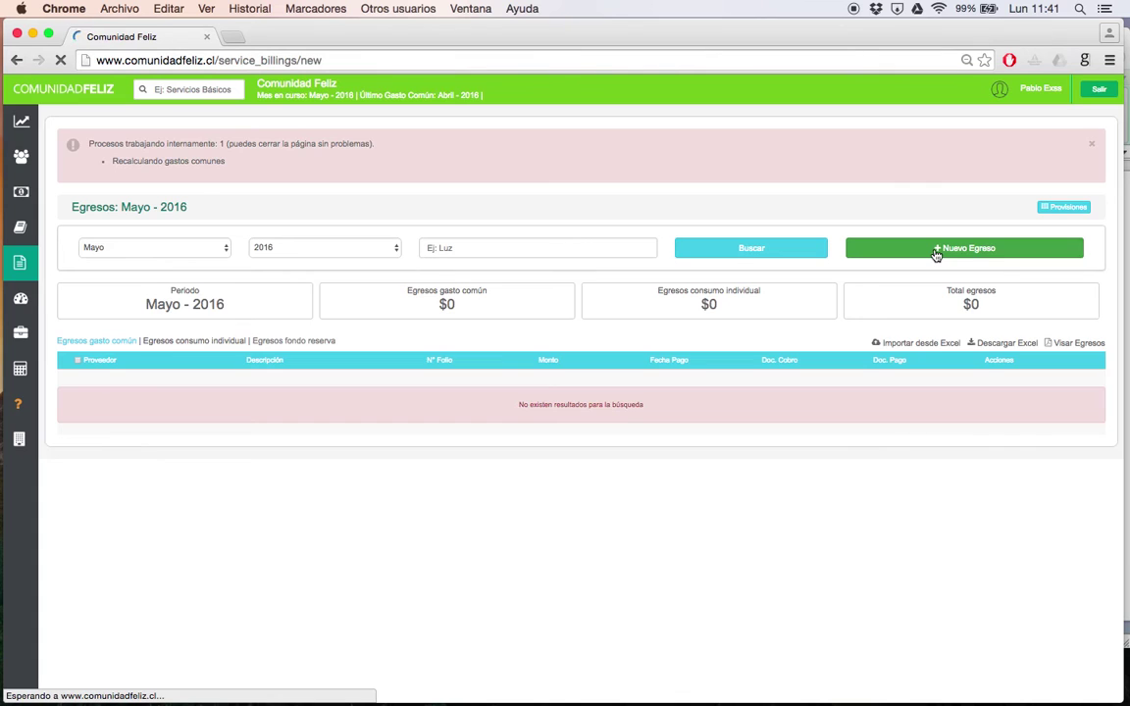
{"action": "left_click", "coordinate": [245, 257]}
{"action": "type", "text": "Se"}
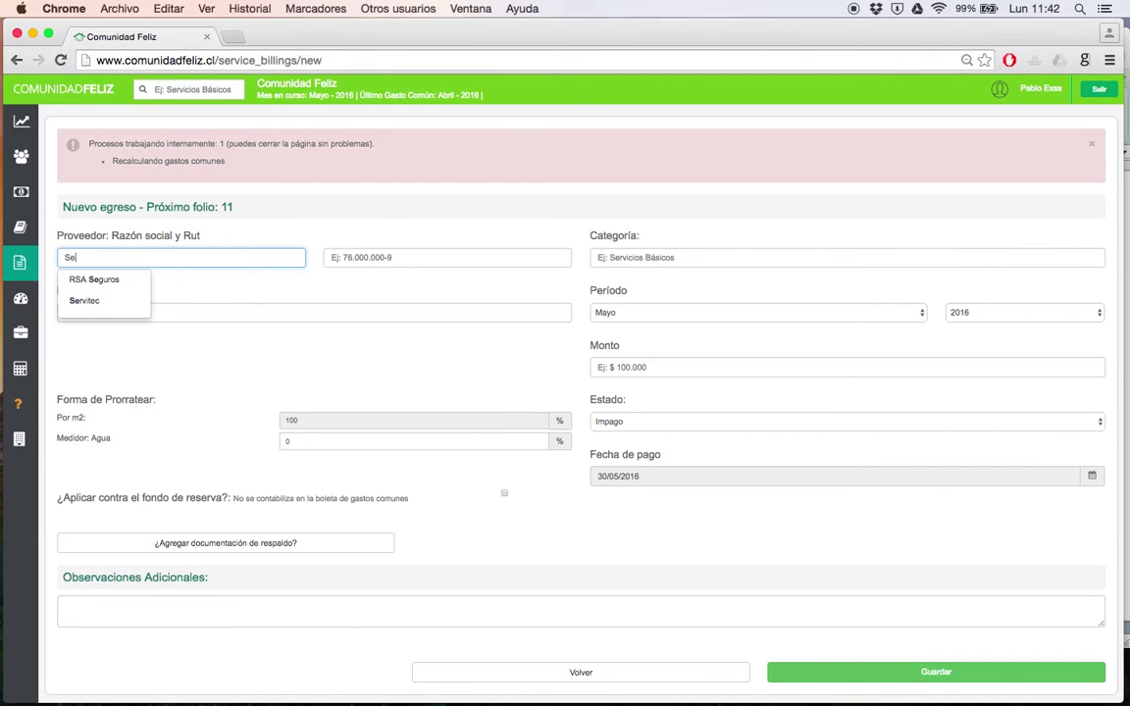
{"action": "left_click", "coordinate": [117, 301]}
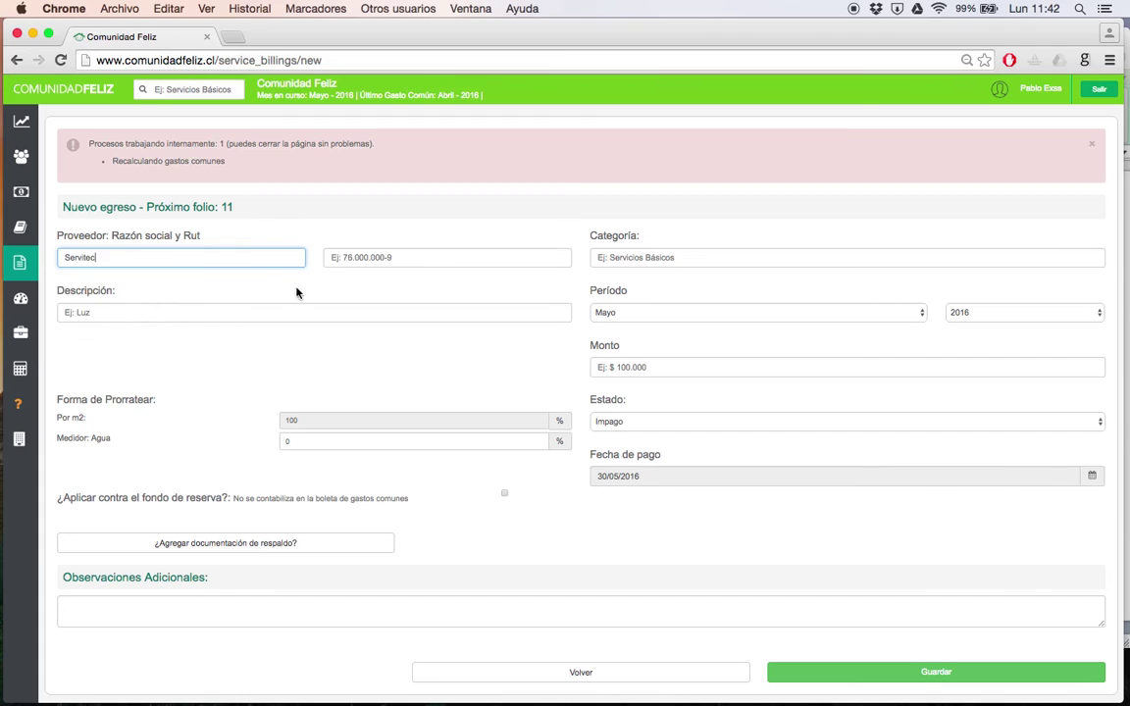
{"action": "left_click", "coordinate": [387, 257]}
{"action": "type", "text": "8"}
{"action": "left_click", "coordinate": [368, 277]}
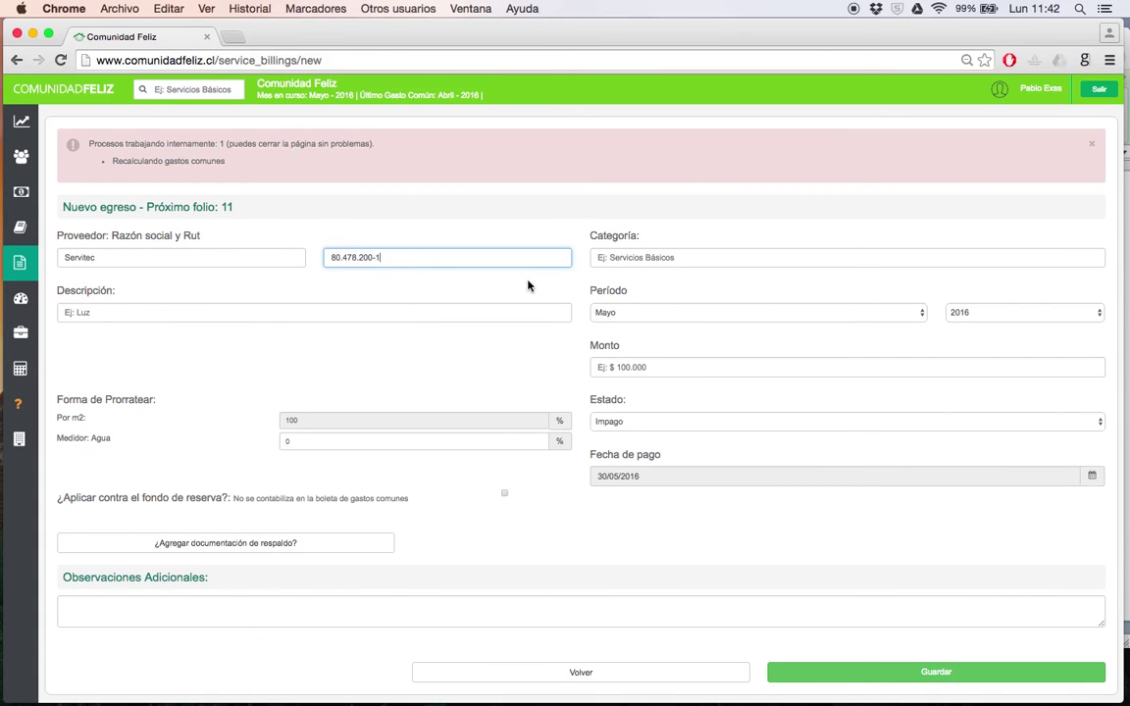
Set the new expense's category to "Mantención, Ascensores"
{"action": "left_click", "coordinate": [619, 258]}
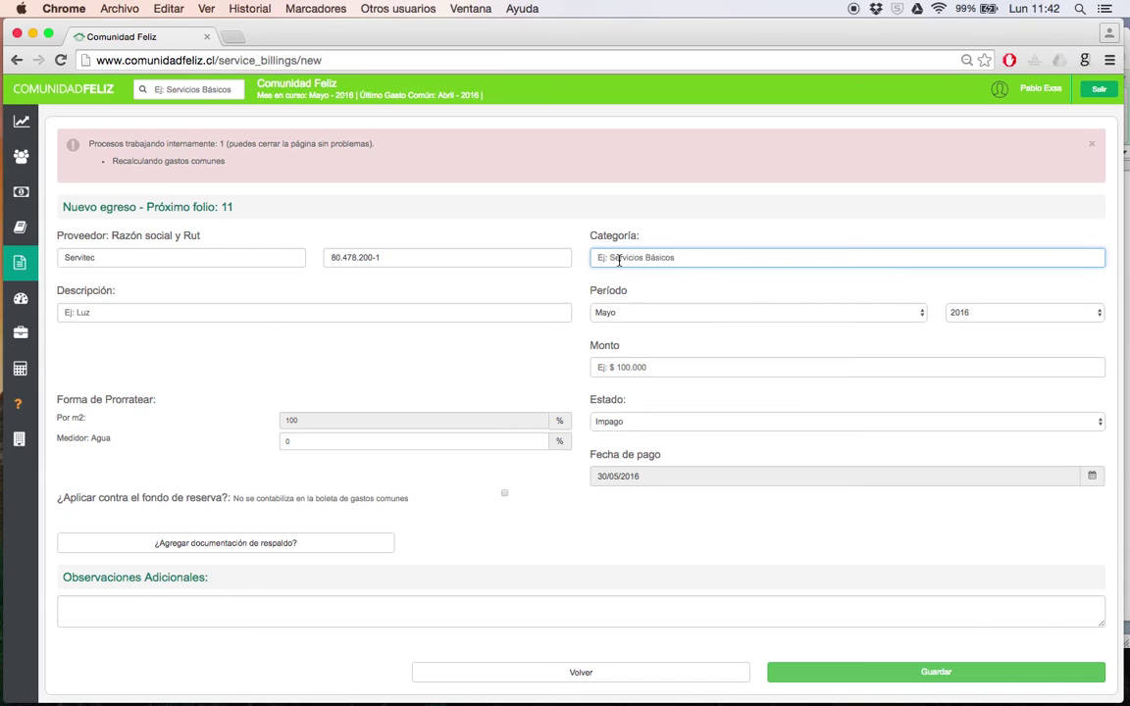
{"action": "type", "text": "Mantención, Ascensores"}
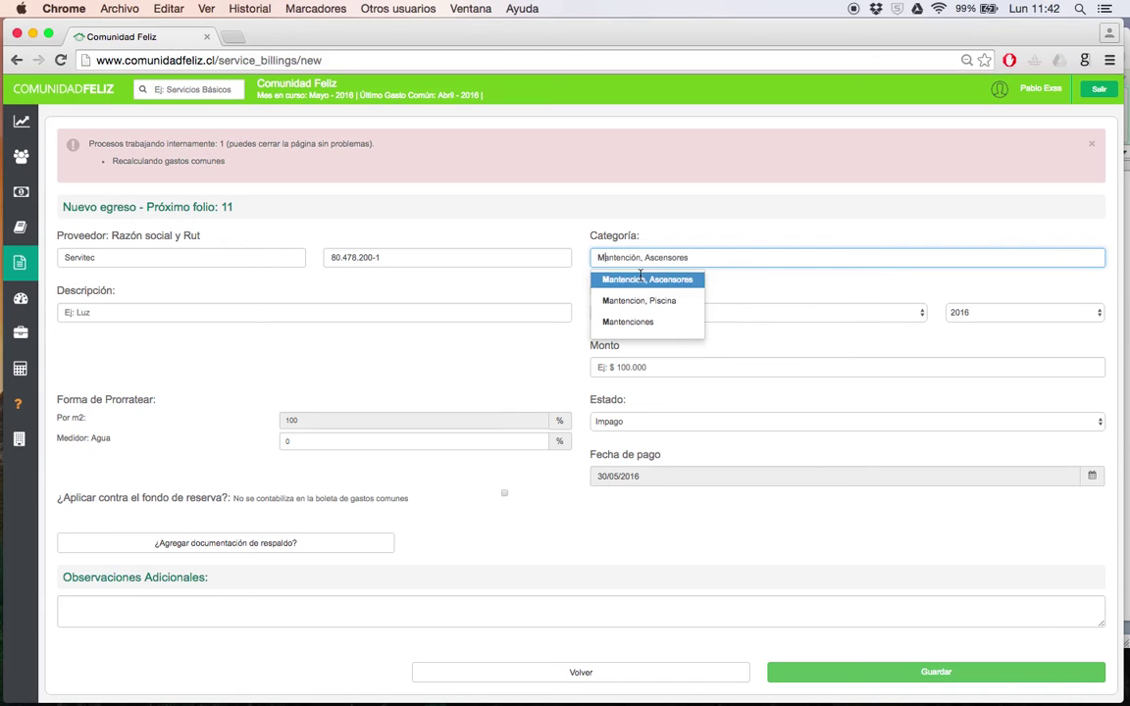
{"action": "left_click", "coordinate": [638, 279]}
Enter "Mantencion de Ascensores (Poleas)" as the expense's description
{"action": "left_click", "coordinate": [199, 310]}
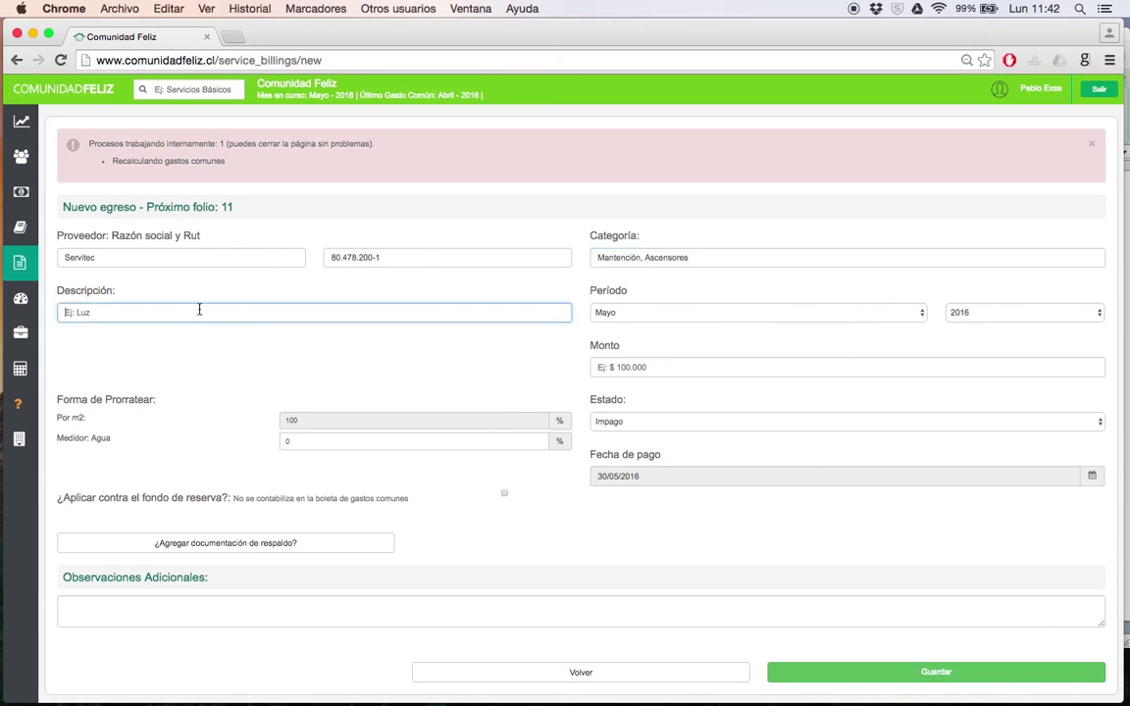
{"action": "type", "text": "Mantenci"}
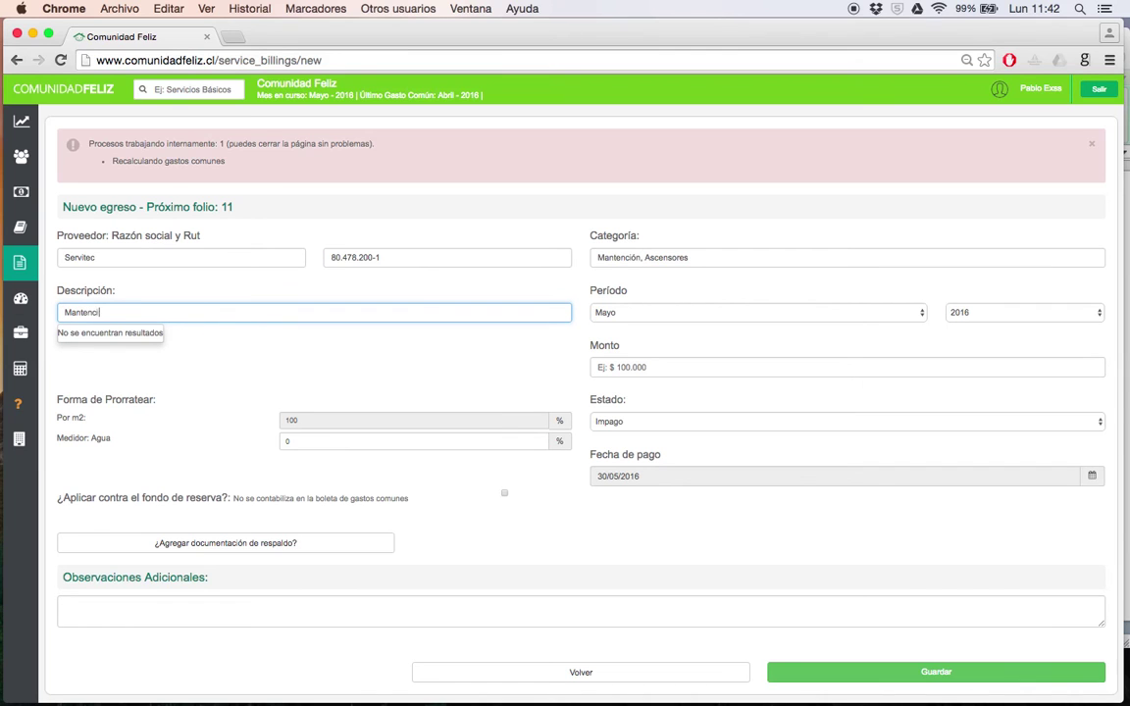
{"action": "type", "text": "on de Poleas de"}
{"action": "key", "text": "BackSpace"}
{"action": "key", "text": "BackSpace"}
{"action": "key", "text": "BackSpace"}
{"action": "key", "text": "BackSpace"}
{"action": "key", "text": "BackSpace"}
{"action": "key", "text": "BackSpace"}
{"action": "key", "text": "BackSpace"}
{"action": "key", "text": "BackSpace"}
{"action": "type", "text": "Piso Flo"}
{"action": "key", "text": "BackSpace"}
{"action": "key", "text": "BackSpace"}
{"action": "key", "text": "BackSpace"}
{"action": "key", "text": "BackSpace"}
{"action": "key", "text": "BackSpace"}
{"action": "key", "text": "BackSpace"}
{"action": "key", "text": "BackSpace"}
{"action": "key", "text": "BackSpace"}
{"action": "type", "text": "Ascensores (Poleas"}
Check the expense's Mayo 2016 period and set its amount to $300,000
{"action": "left_click", "coordinate": [645, 310]}
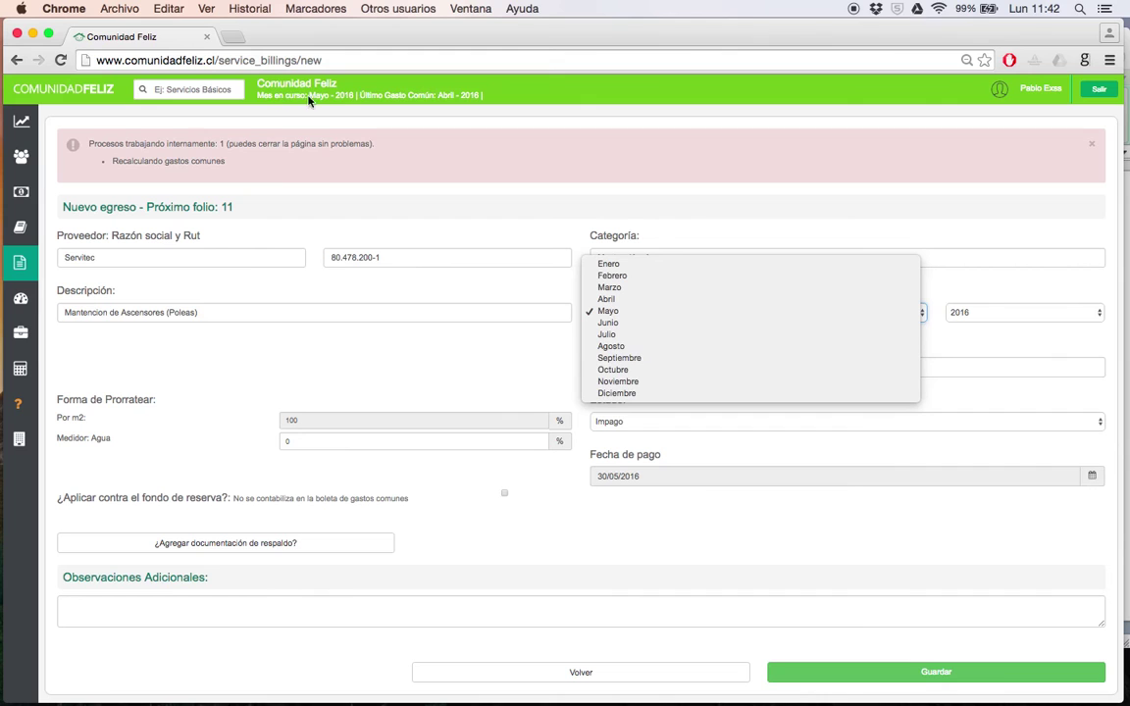
{"action": "left_click", "coordinate": [501, 355]}
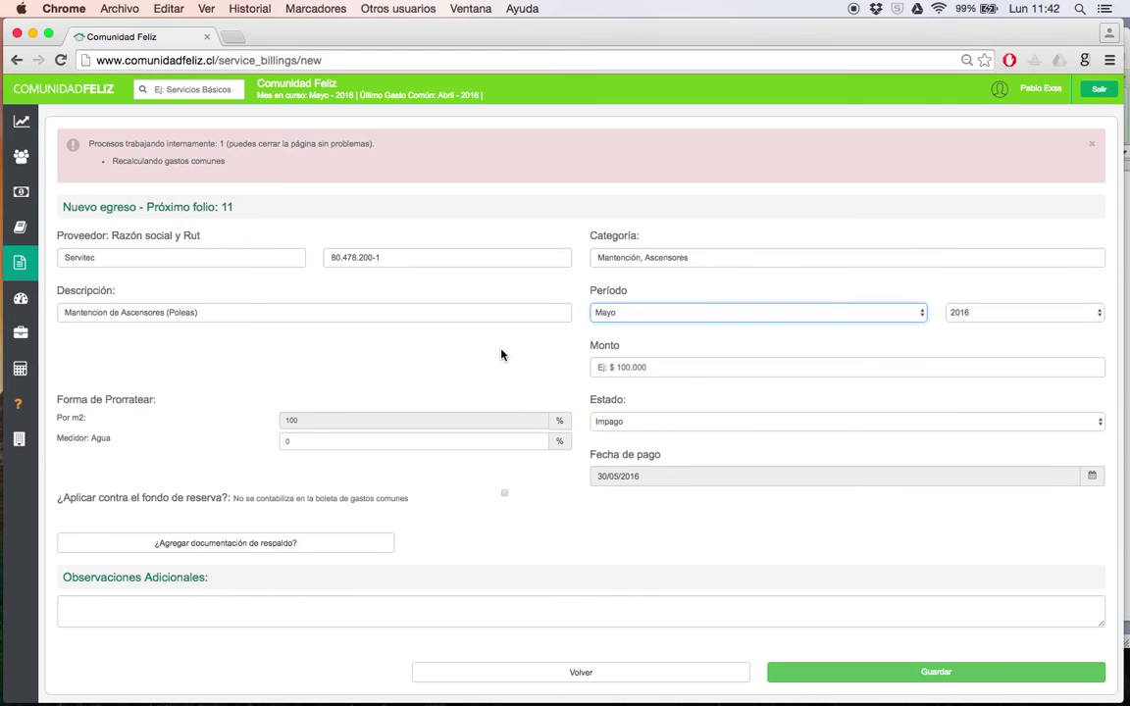
{"action": "left_click", "coordinate": [640, 365]}
{"action": "type", "text": "5000000"}
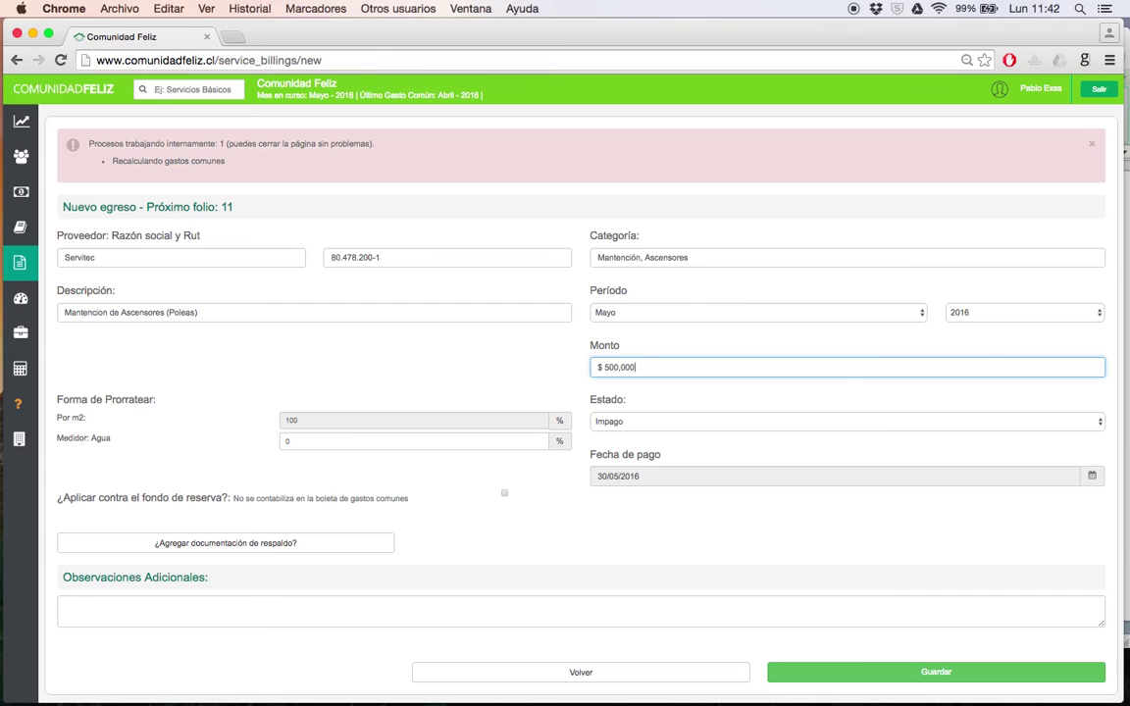
{"action": "key", "text": "BackSpace"}
{"action": "key", "text": "BackSpace"}
{"action": "key", "text": "BackSpace"}
{"action": "key", "text": "BackSpace"}
{"action": "key", "text": "BackSpace"}
{"action": "key", "text": "BackSpace"}
{"action": "type", "text": "300000"}
Mark the expense as Pagado with the payment date 17/05/2016
{"action": "left_click", "coordinate": [629, 421]}
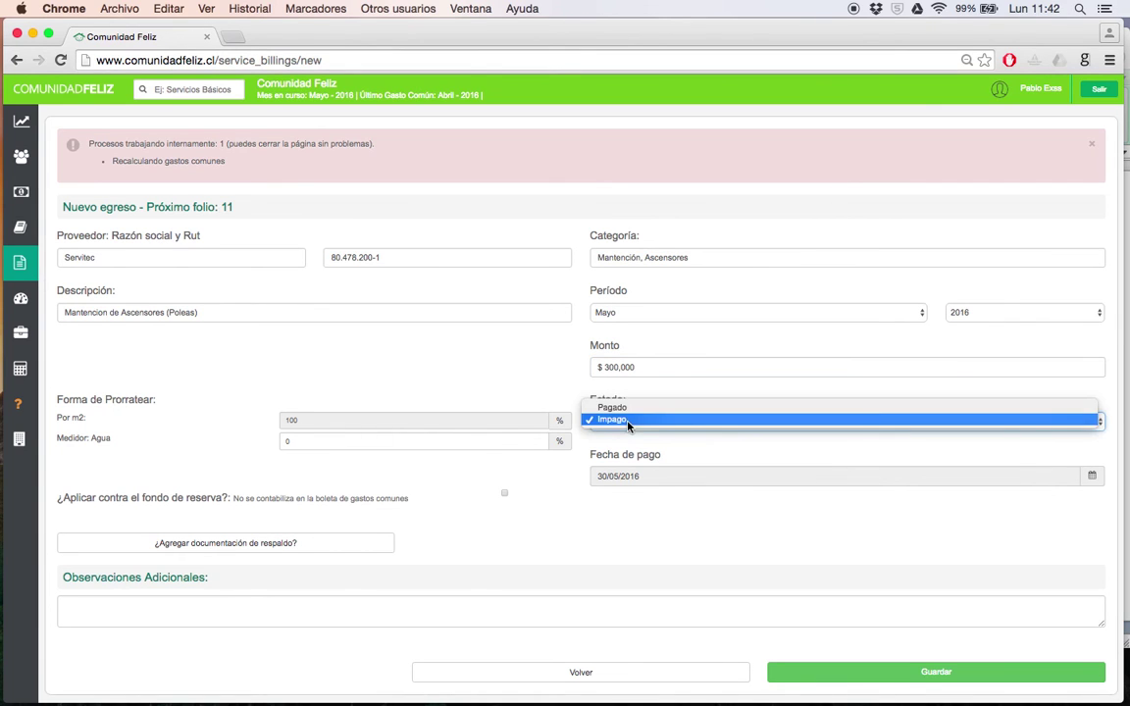
{"action": "left_click", "coordinate": [628, 409]}
{"action": "left_click", "coordinate": [611, 475]}
{"action": "left_click", "coordinate": [1092, 478]}
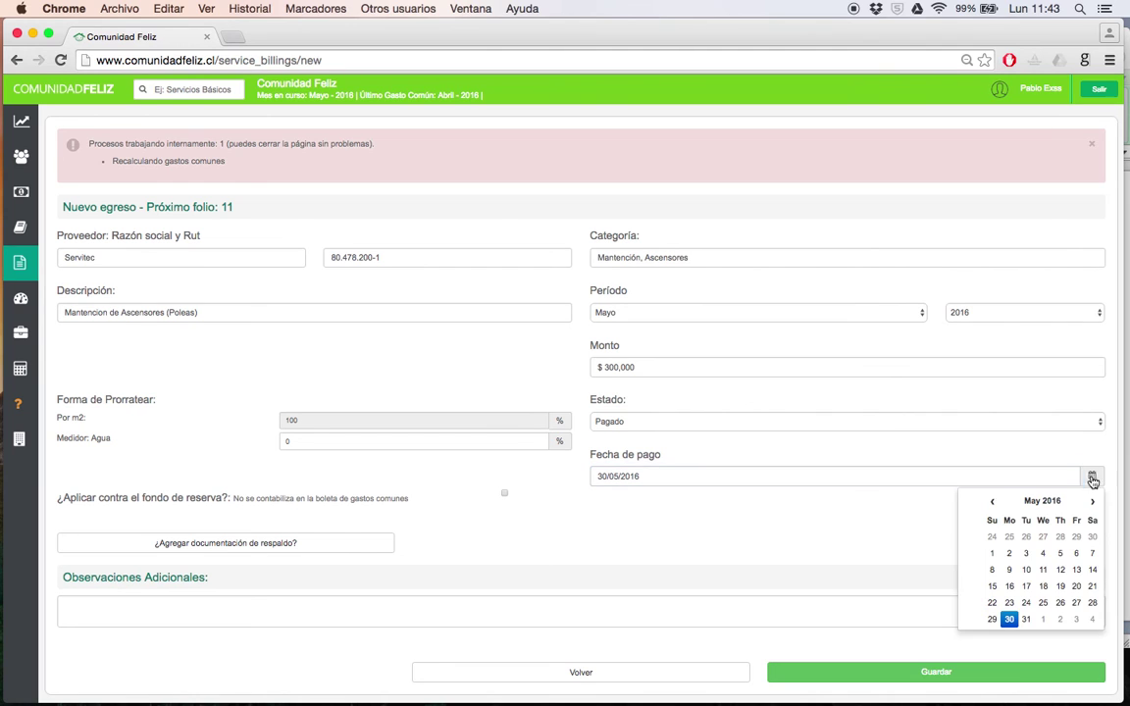
{"action": "left_click", "coordinate": [1026, 586]}
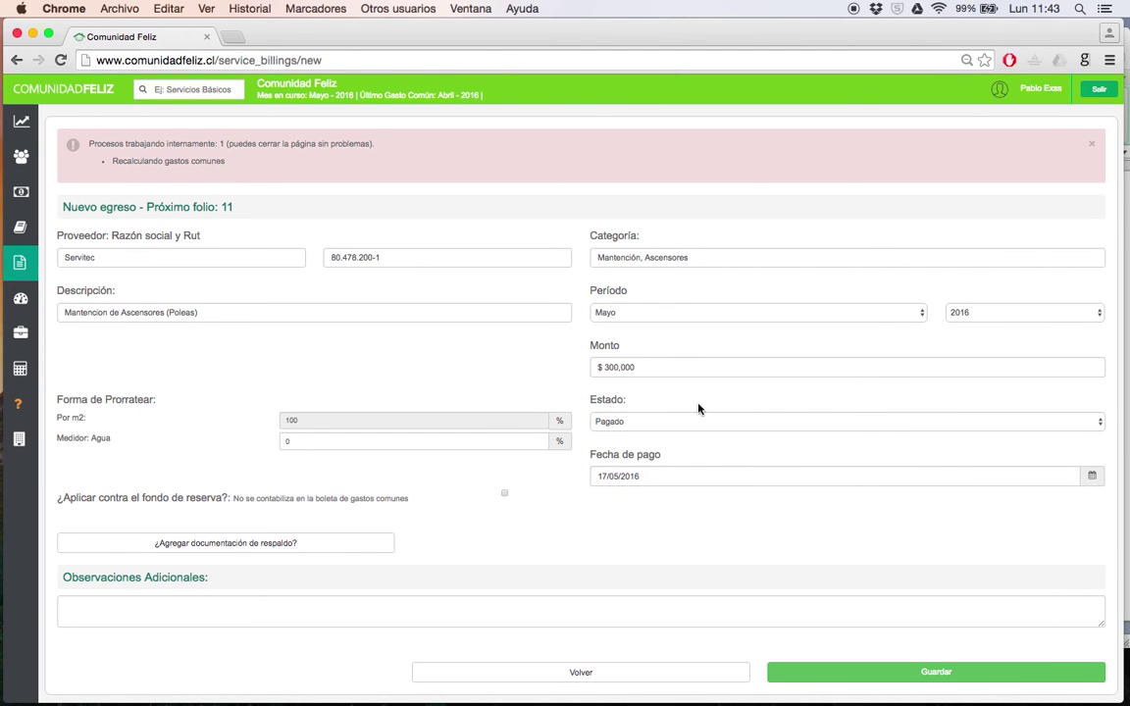
{"action": "scroll", "coordinate": [481, 573], "scroll_direction": "down", "scroll_amount": 1}
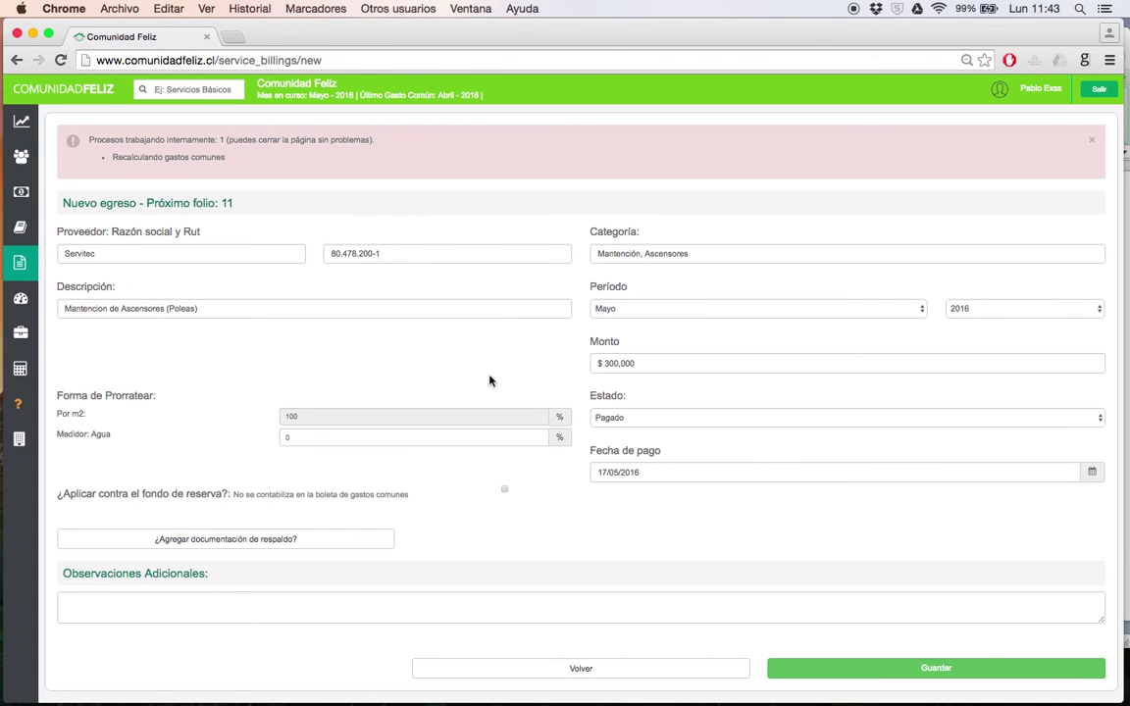
{"action": "left_click", "coordinate": [505, 489]}
{"action": "left_click", "coordinate": [505, 491]}
Show the expense's supporting documentation fields and set the voucher type to Factura
{"action": "left_click", "coordinate": [309, 542]}
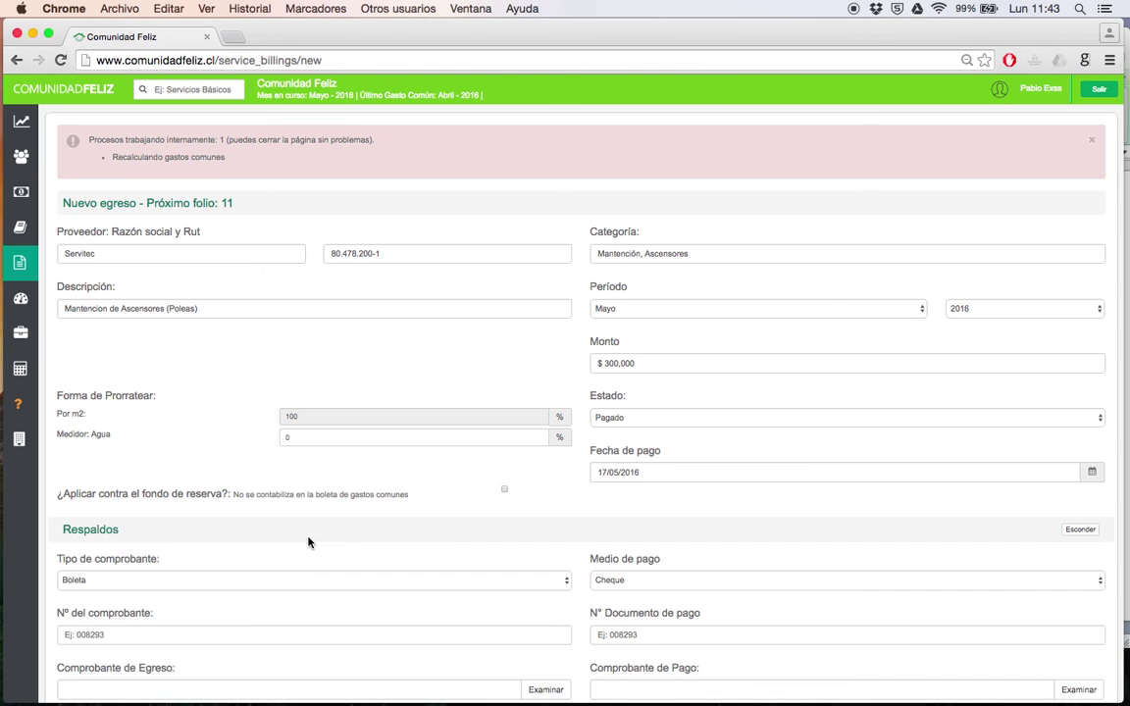
{"action": "scroll", "coordinate": [504, 507], "scroll_direction": "down", "scroll_amount": 3}
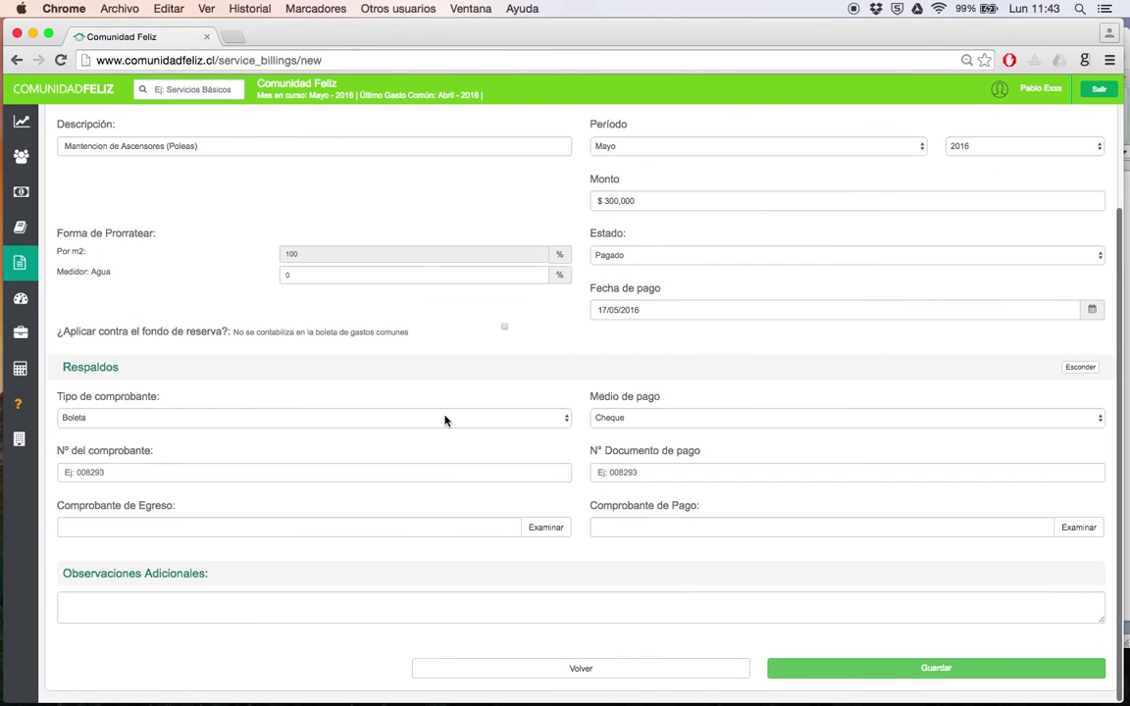
{"action": "left_click", "coordinate": [444, 421]}
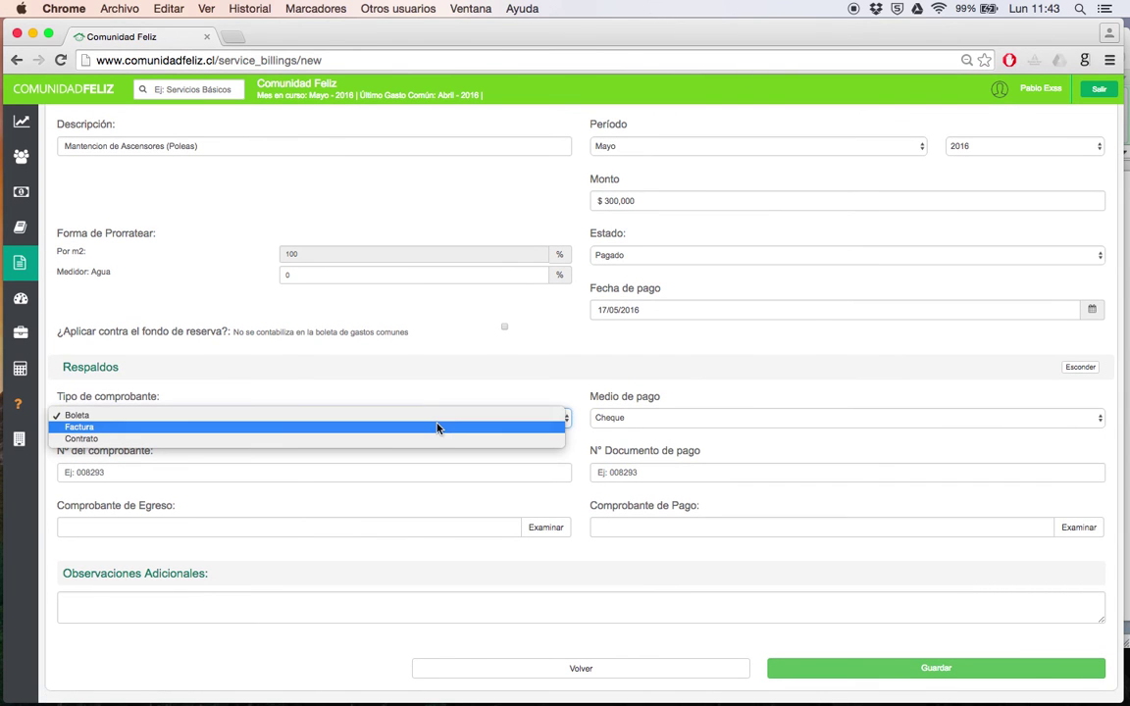
{"action": "left_click", "coordinate": [435, 430]}
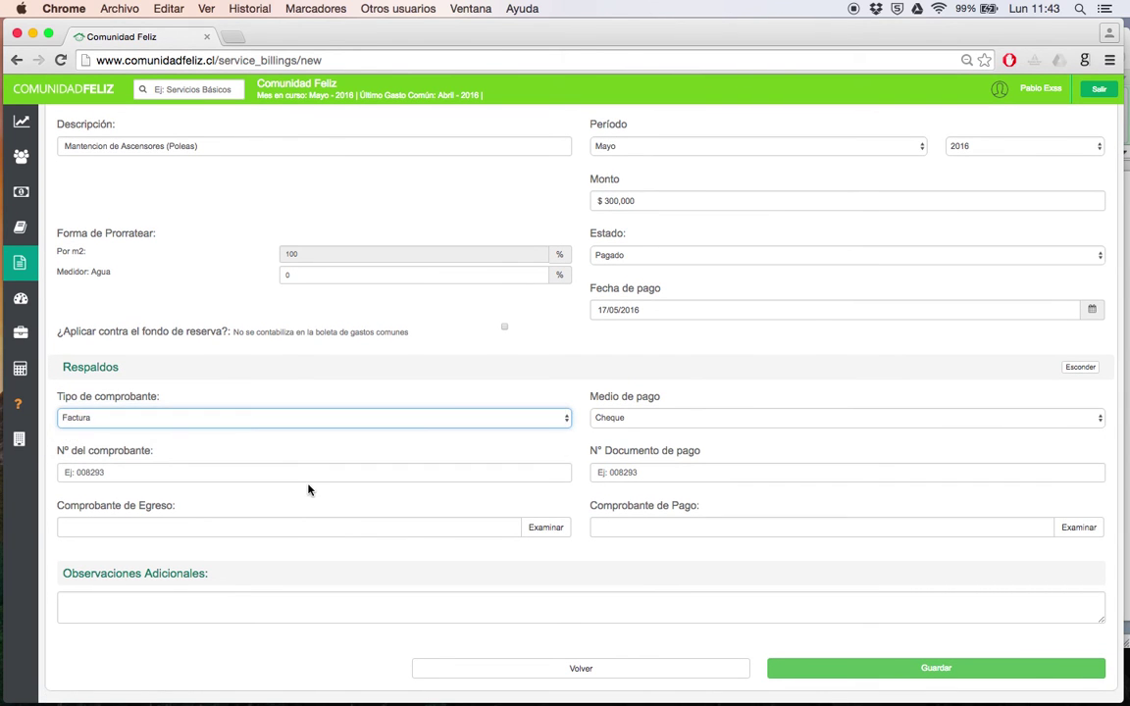
Attach "boleta_gastos_comunes_Marzo - 2016 (5).pdf" from Descargas as the Comprobante de Egreso and go to the additional observations
{"action": "left_click", "coordinate": [536, 528]}
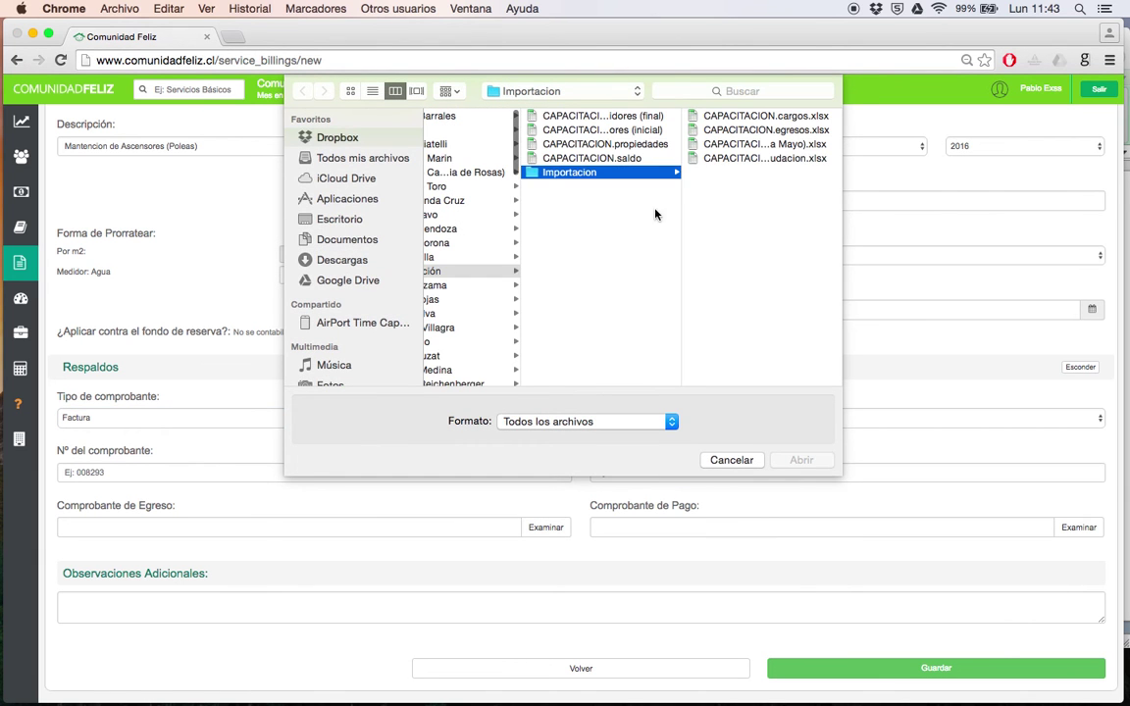
{"action": "scroll", "coordinate": [603, 212], "scroll_direction": "left", "scroll_amount": 10}
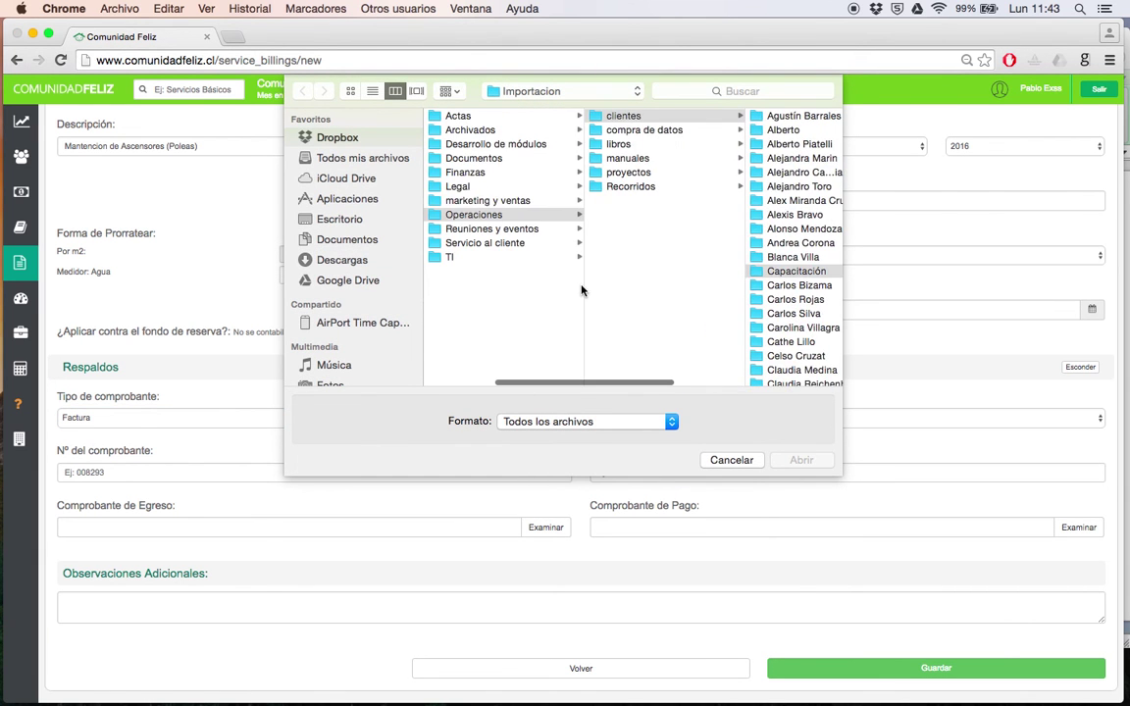
{"action": "left_click", "coordinate": [338, 262]}
{"action": "scroll", "coordinate": [482, 307], "scroll_direction": "down", "scroll_amount": 10}
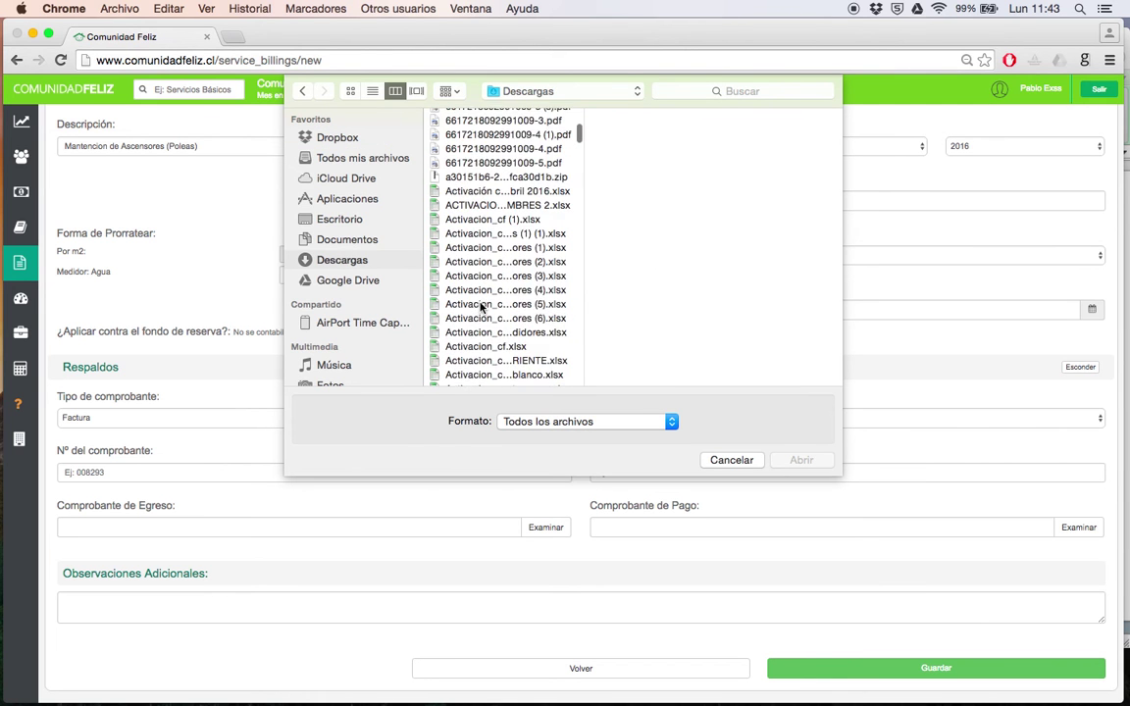
{"action": "scroll", "coordinate": [483, 307], "scroll_direction": "down", "scroll_amount": 15}
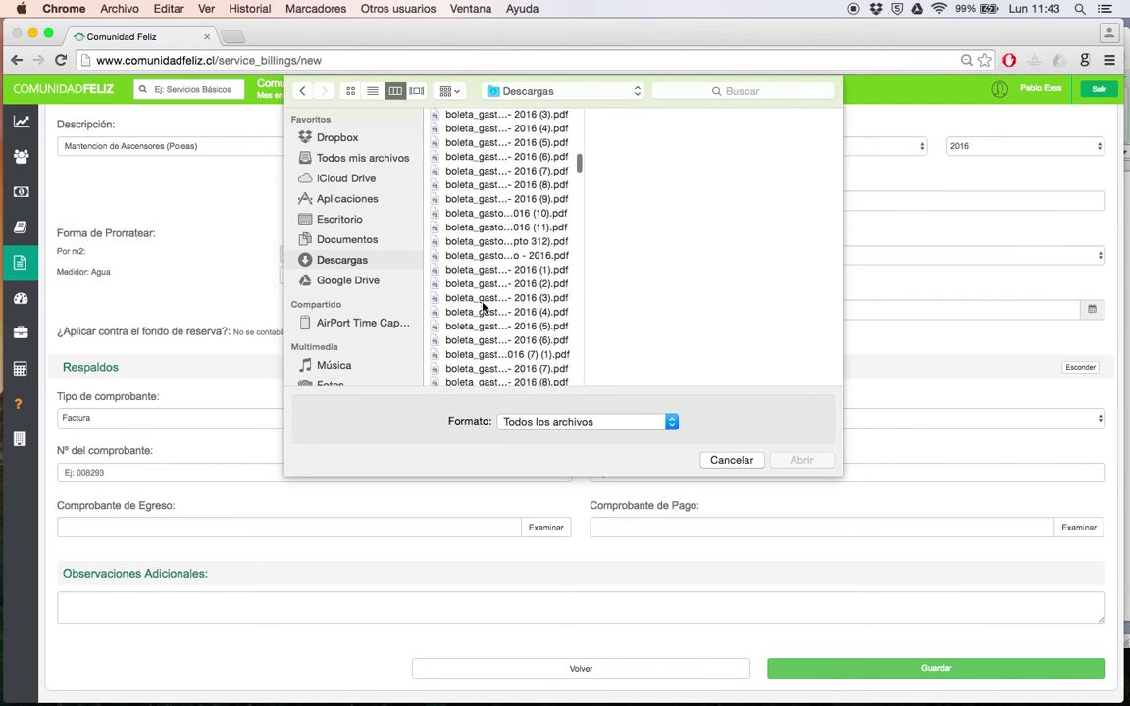
{"action": "left_click", "coordinate": [482, 304]}
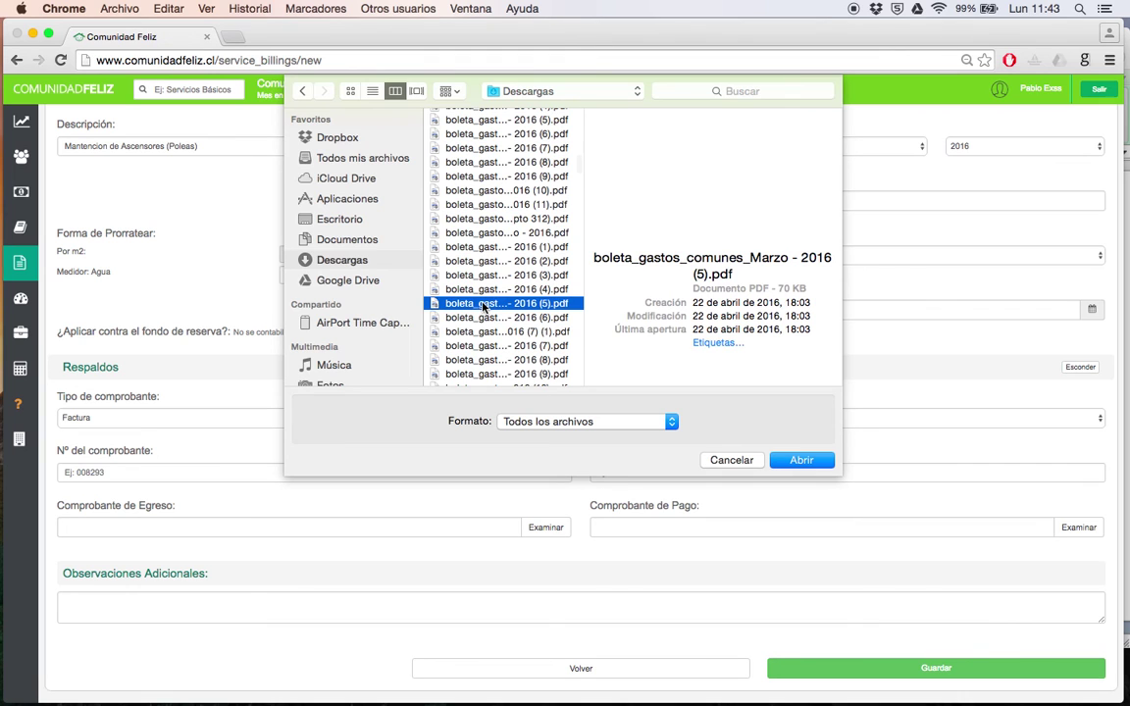
{"action": "left_click", "coordinate": [800, 461]}
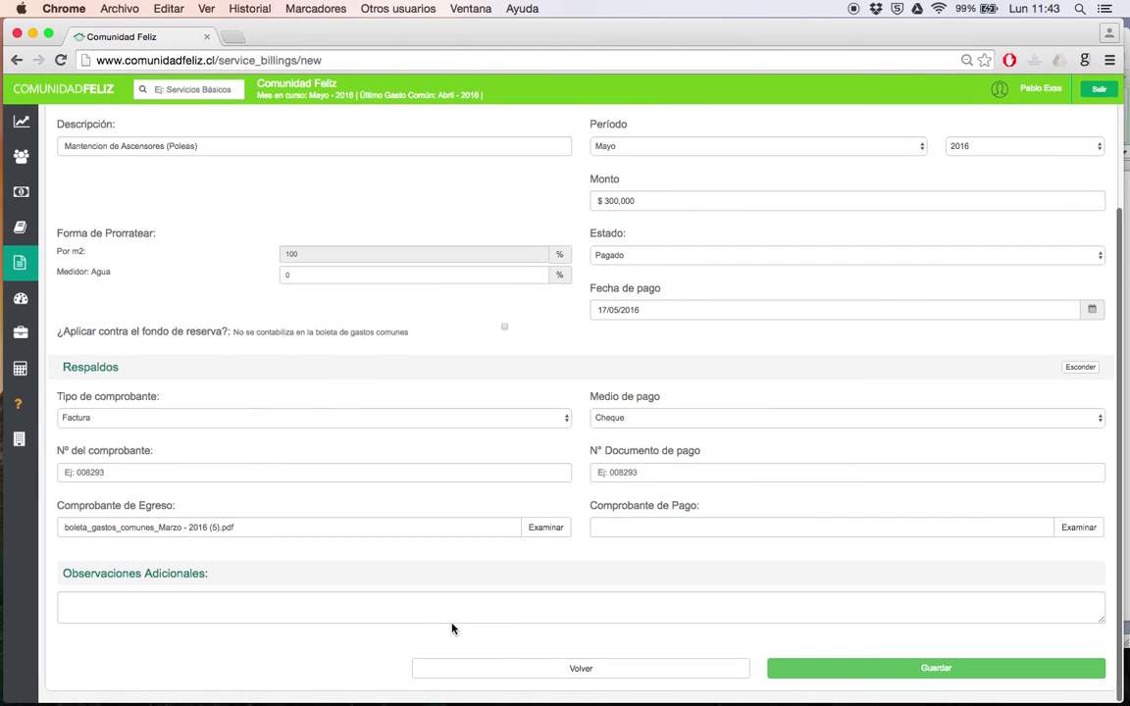
{"action": "left_click", "coordinate": [413, 610]}
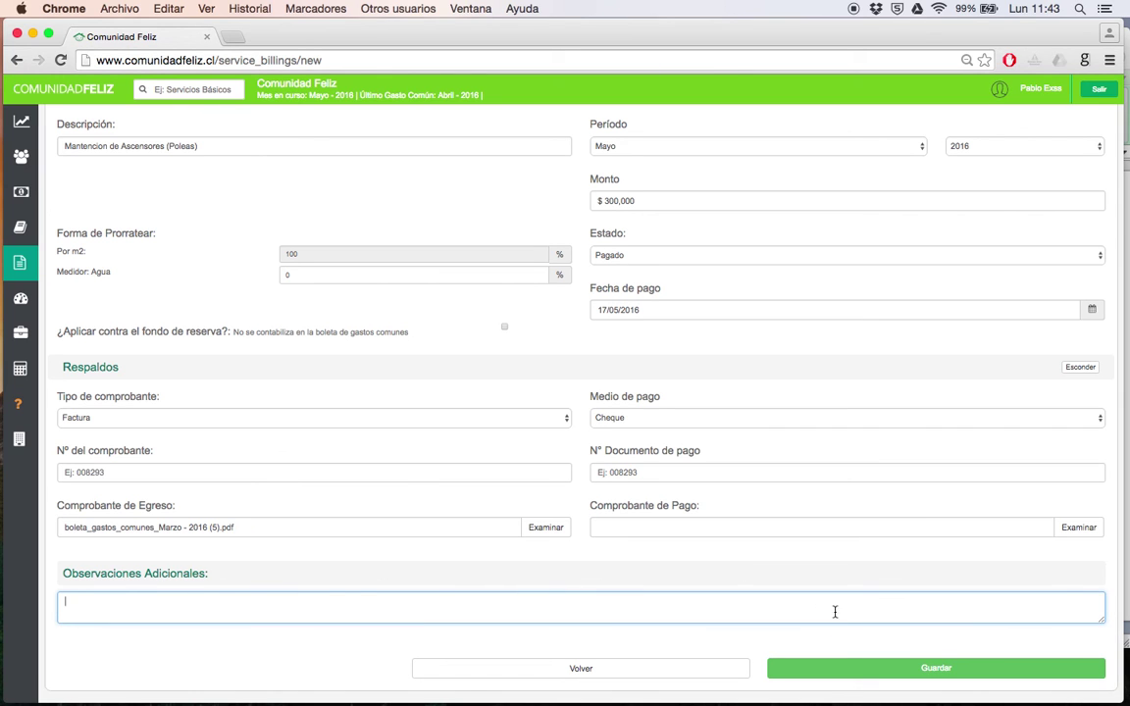
Save the elevator maintenance expense, and open its attached billing document from the Mayo 2016 expense list
{"action": "left_click", "coordinate": [833, 668]}
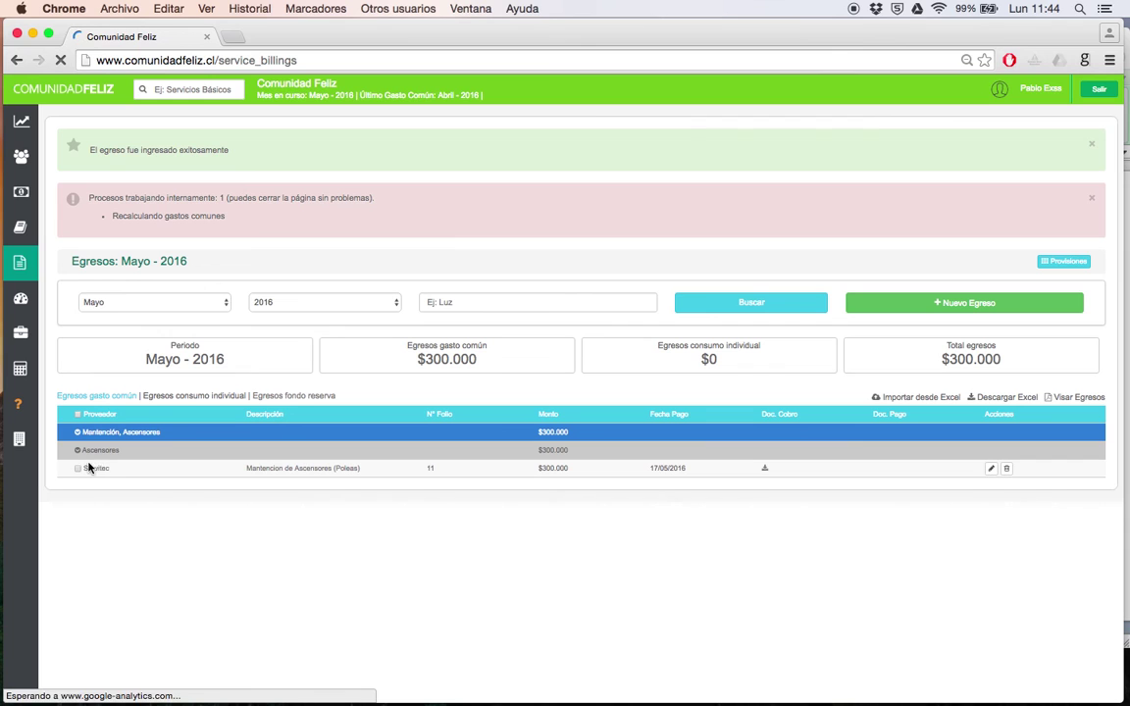
{"action": "right_click", "coordinate": [436, 474]}
{"action": "key", "text": "Escape"}
{"action": "left_click", "coordinate": [766, 470]}
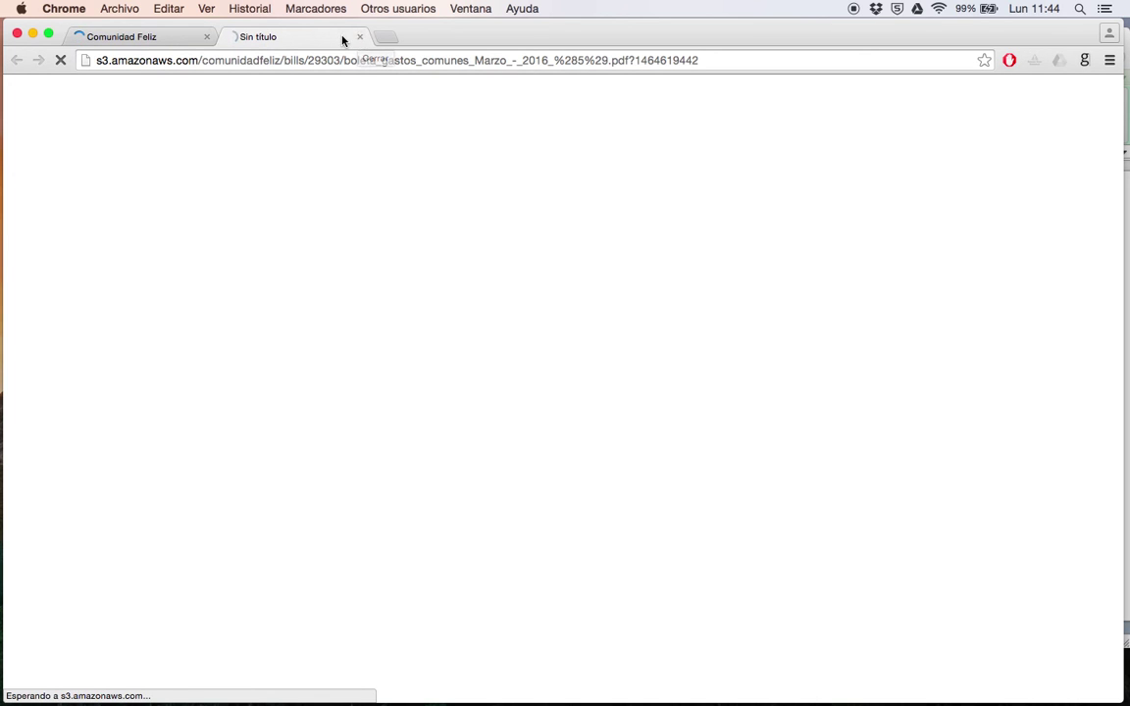
{"action": "left_click", "coordinate": [153, 40]}
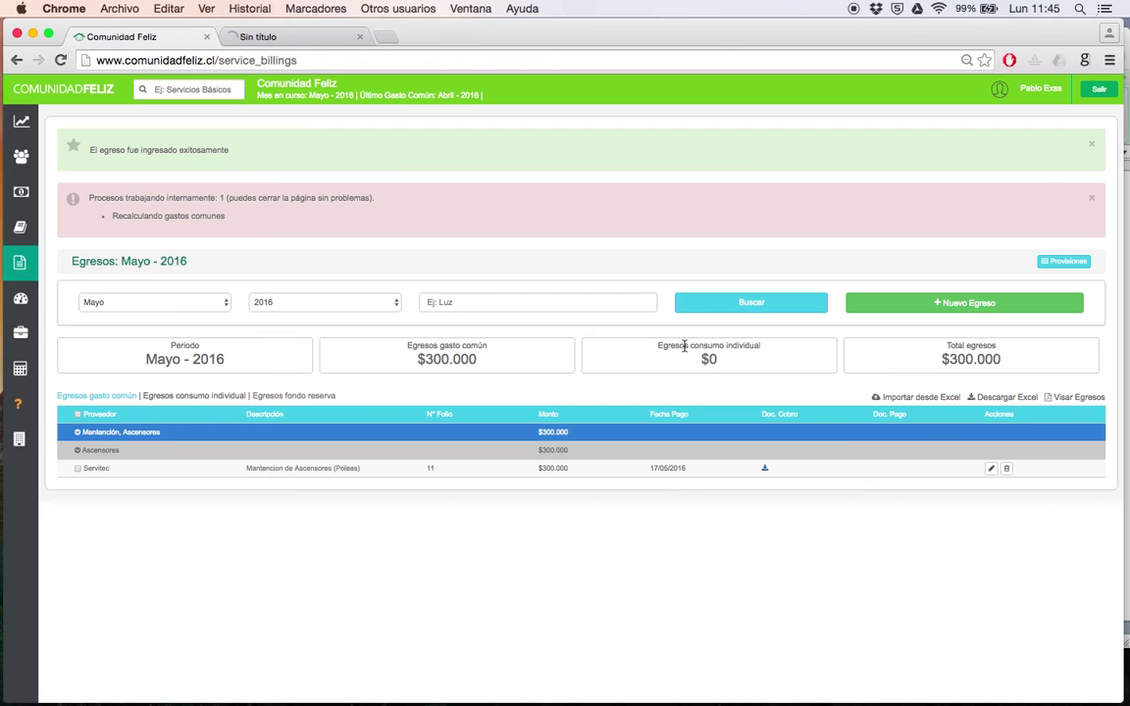
Check the common expense calculation for Mayo 2016 and return to the expense list
{"action": "left_click", "coordinate": [17, 371]}
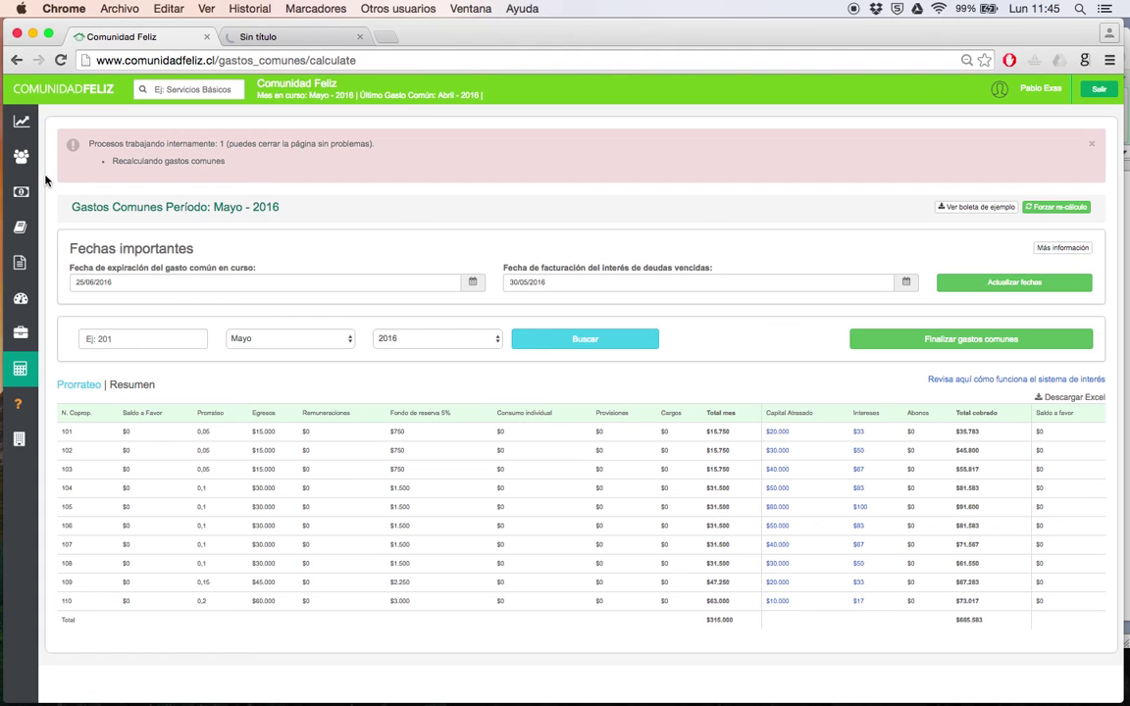
{"action": "left_click", "coordinate": [21, 123]}
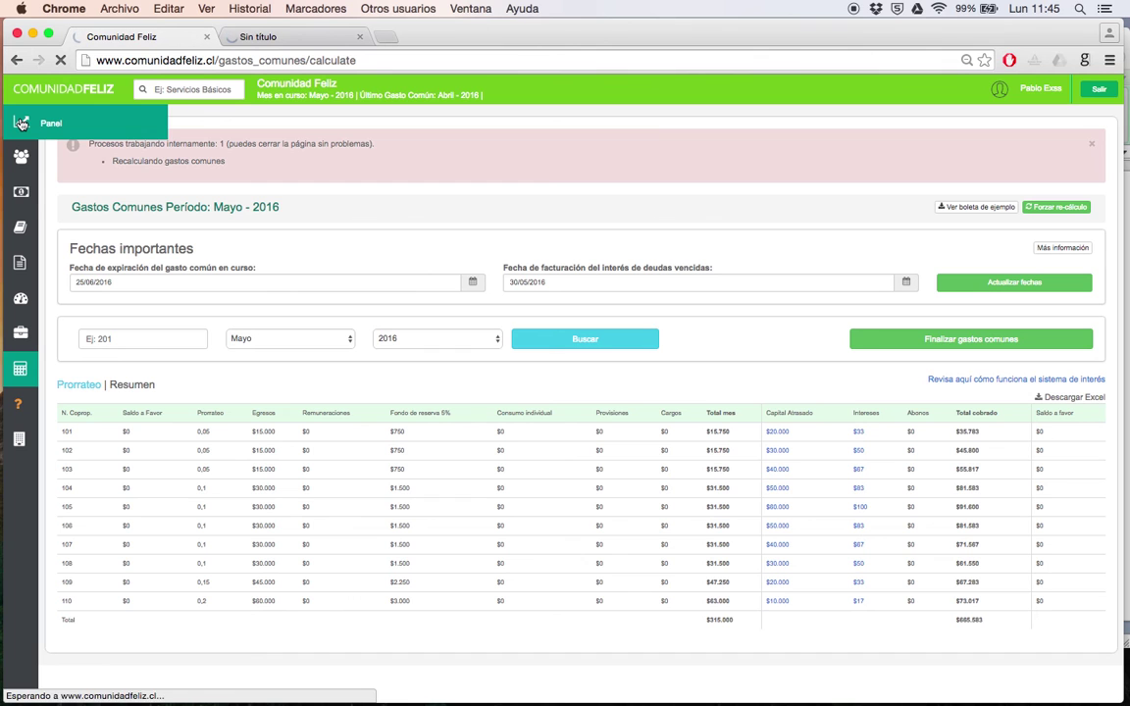
{"action": "left_click", "coordinate": [21, 226]}
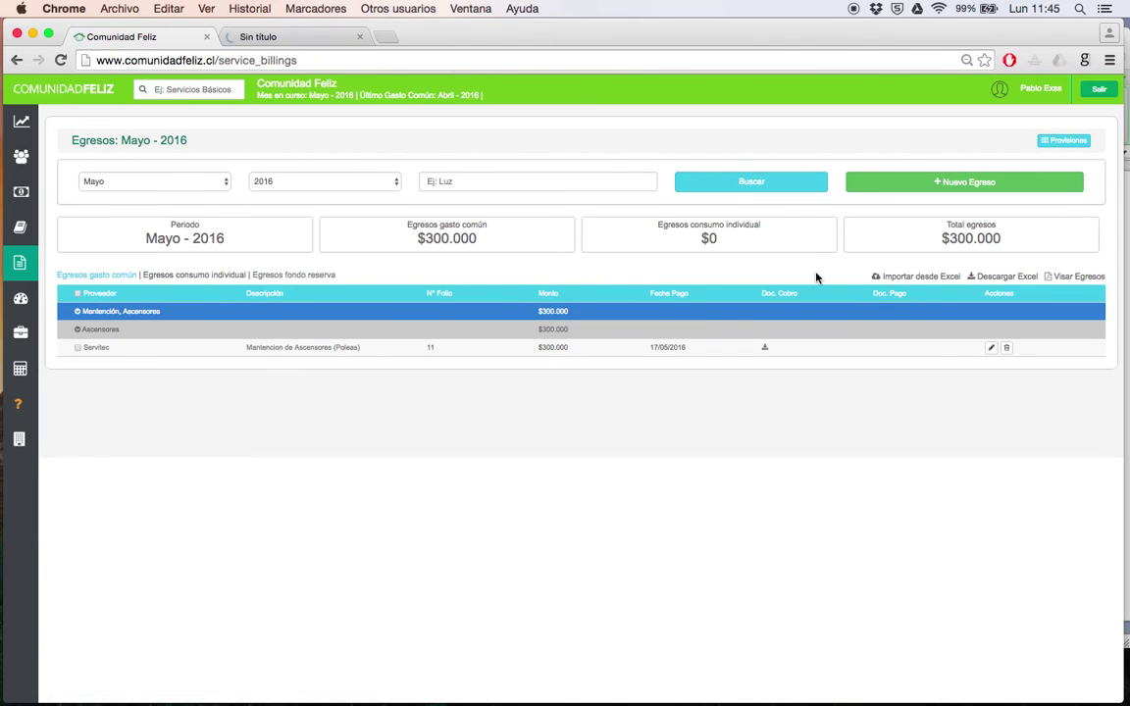
Start an Excel import of expenses and browse for its file in Dropbox under CF, Operaciones, clientes, Capacitación, Importacion
{"action": "left_click", "coordinate": [915, 279]}
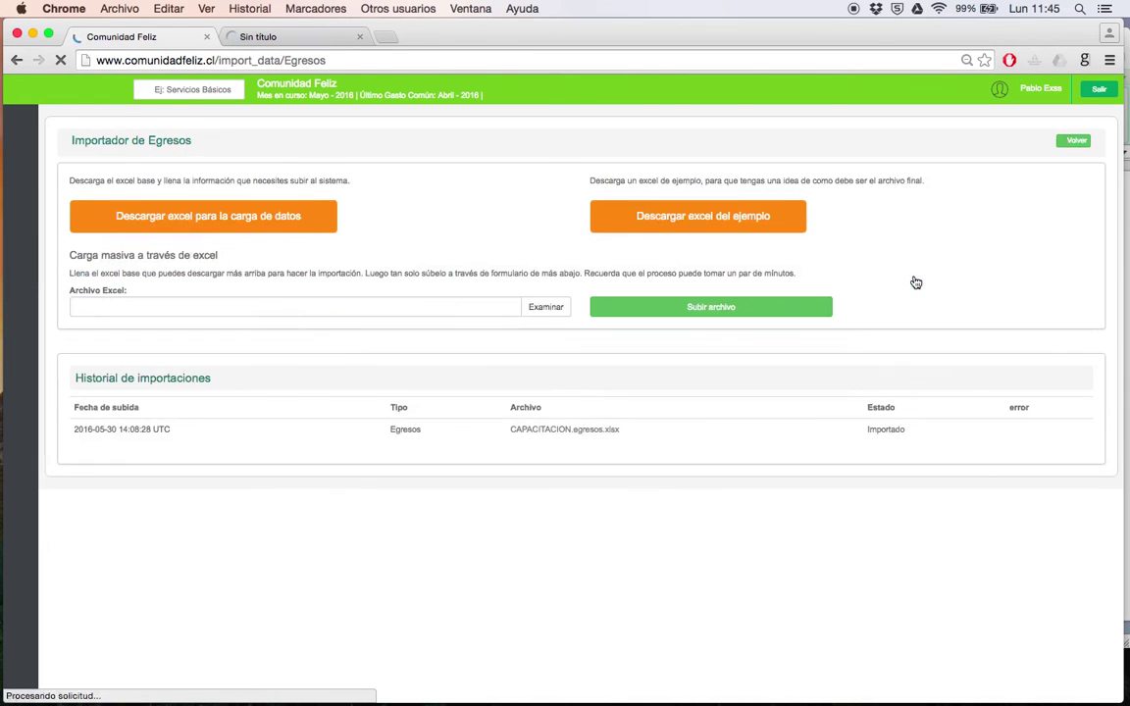
{"action": "left_click", "coordinate": [551, 325]}
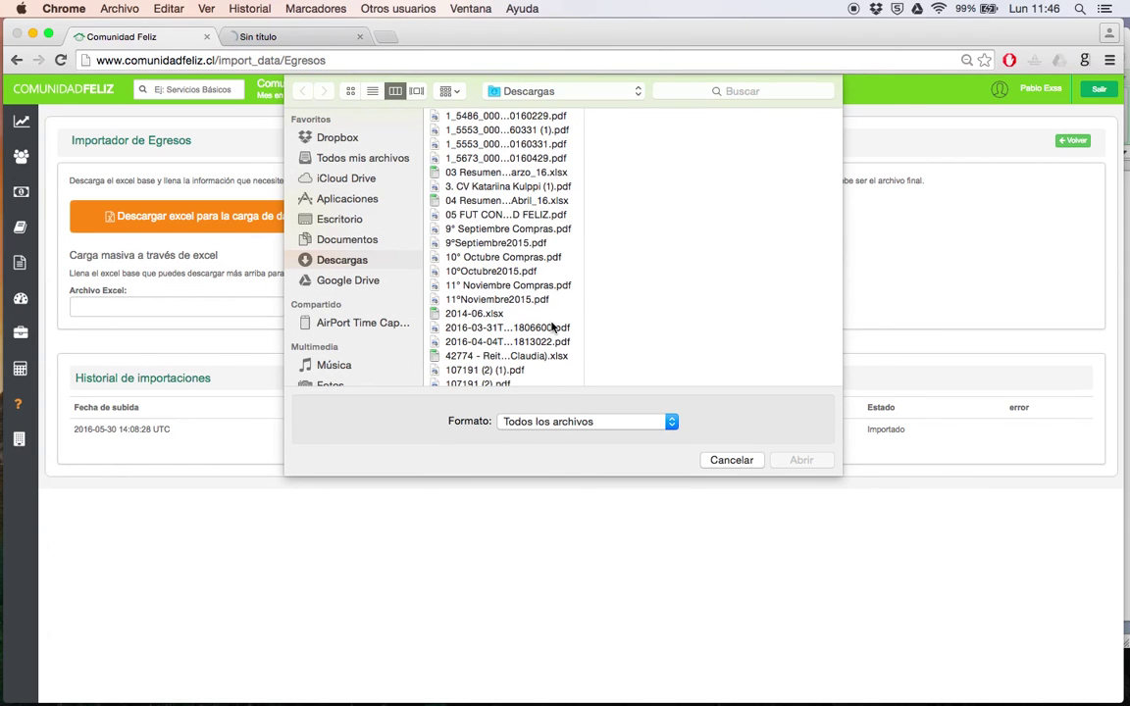
{"action": "left_click", "coordinate": [330, 138]}
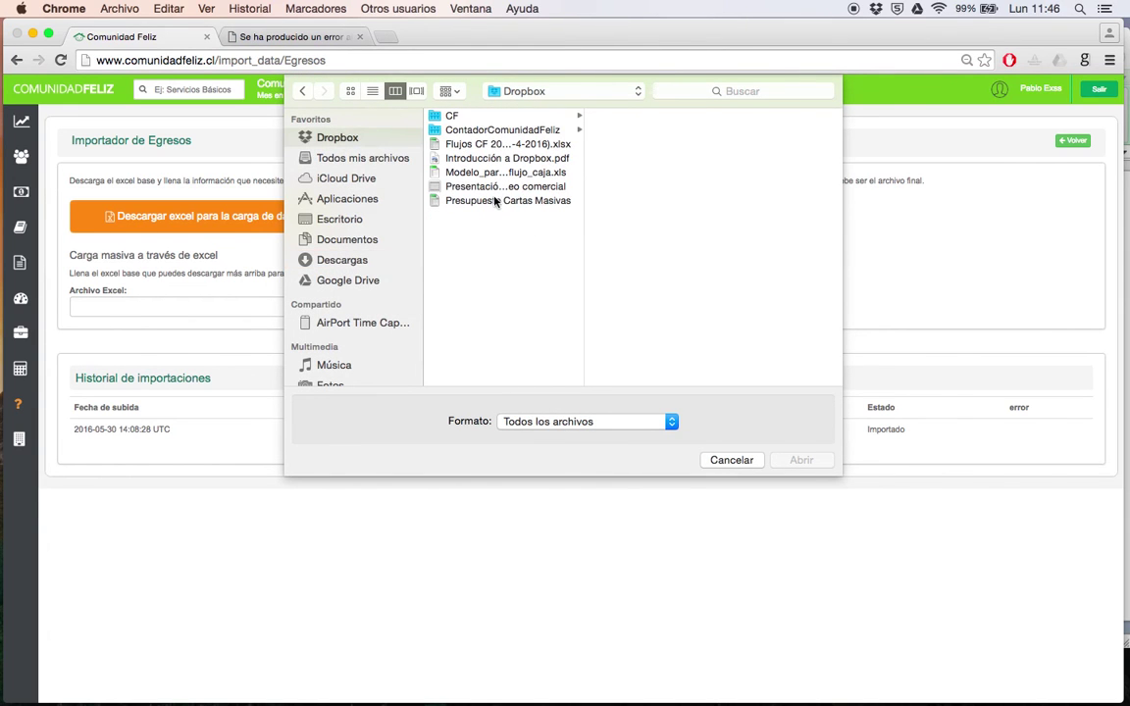
{"action": "left_click", "coordinate": [450, 115]}
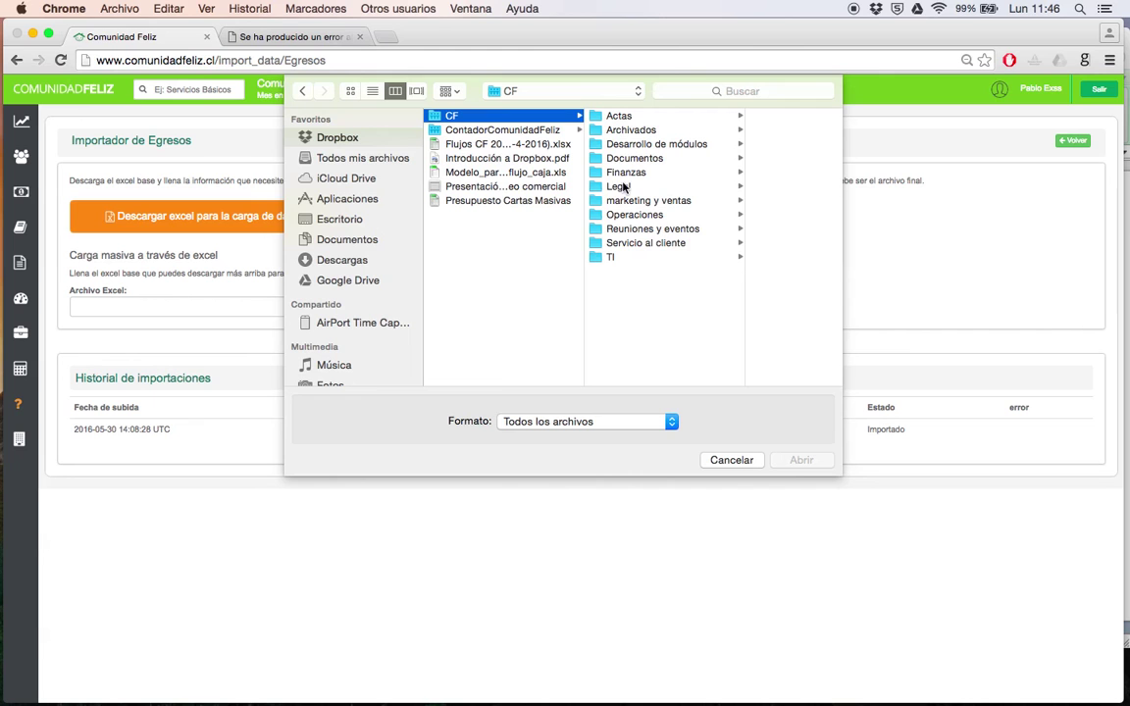
{"action": "left_click", "coordinate": [627, 213]}
{"action": "left_click", "coordinate": [734, 116]}
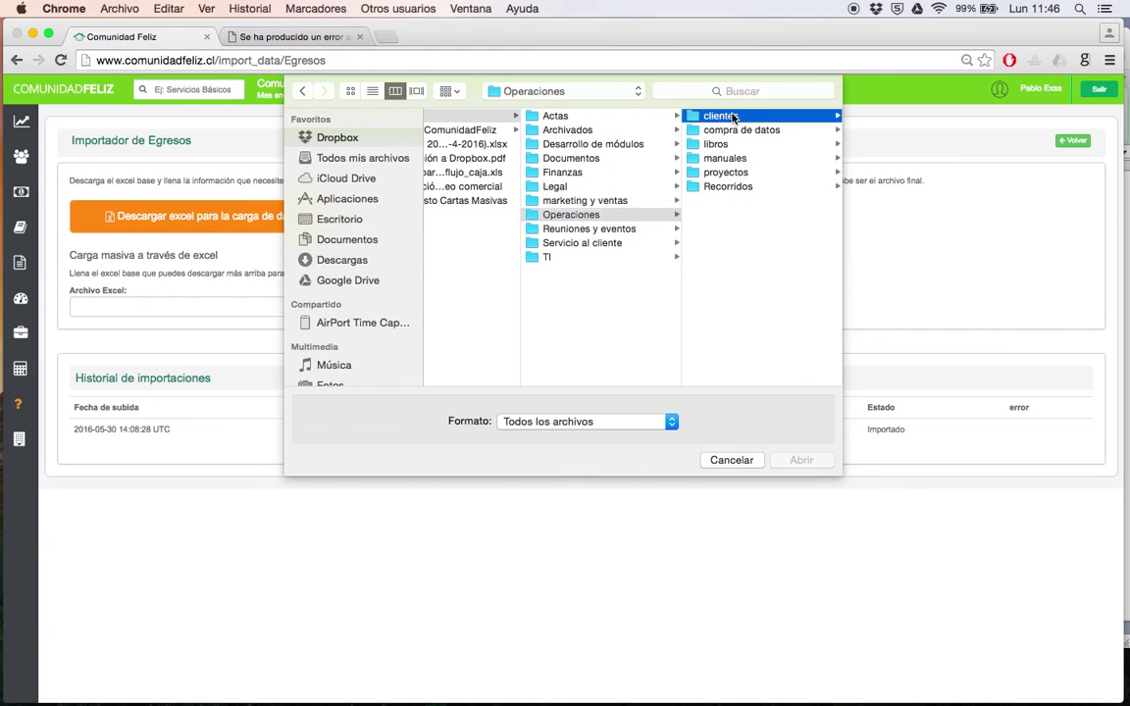
{"action": "left_click", "coordinate": [741, 275]}
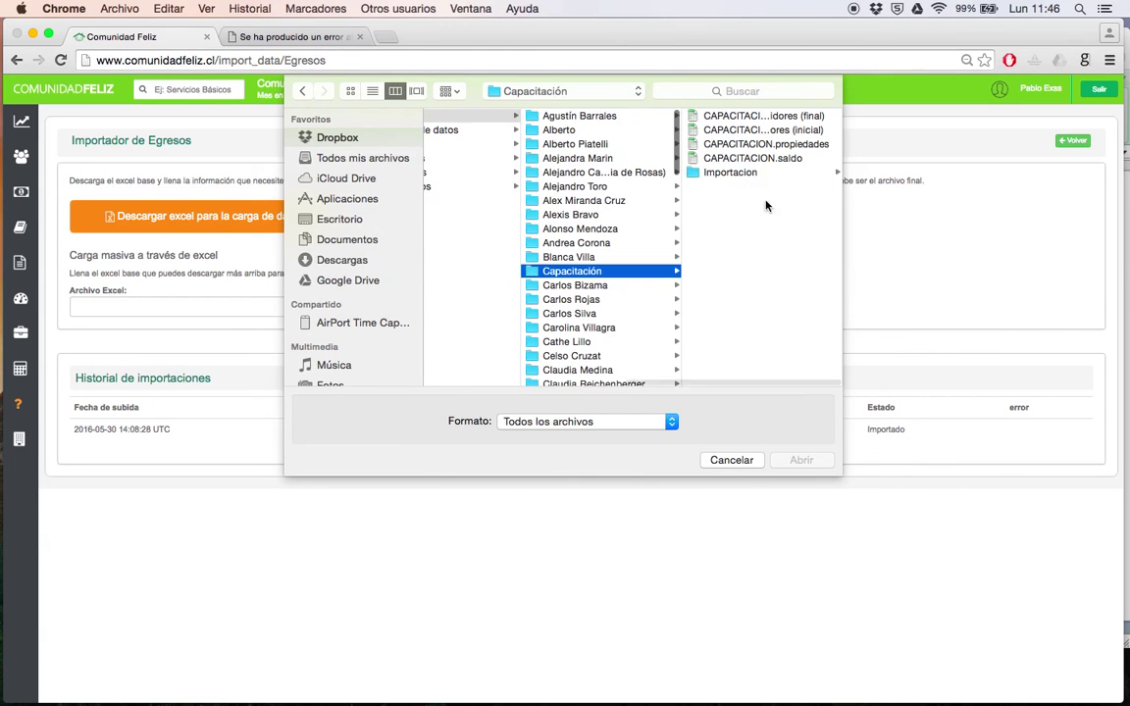
{"action": "left_click", "coordinate": [749, 171]}
Try to upload CAPACITACION.egresos.xlsx through the expense importer
{"action": "left_click", "coordinate": [780, 115]}
{"action": "key", "text": "Down"}
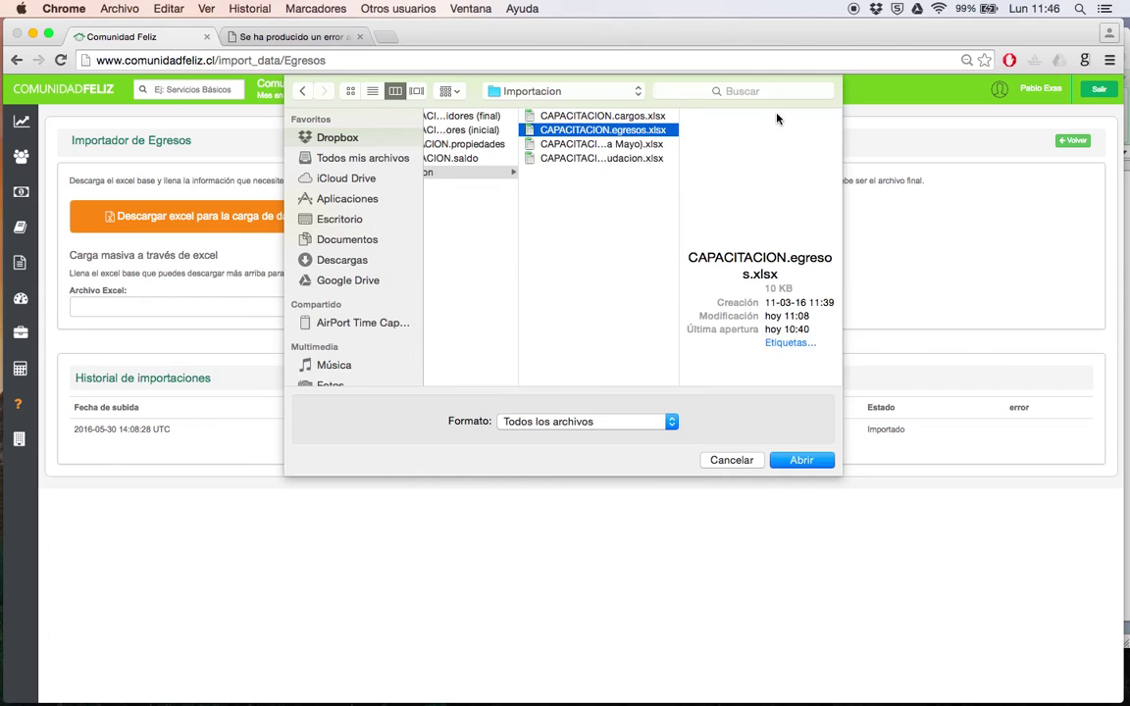
{"action": "key", "text": "Return"}
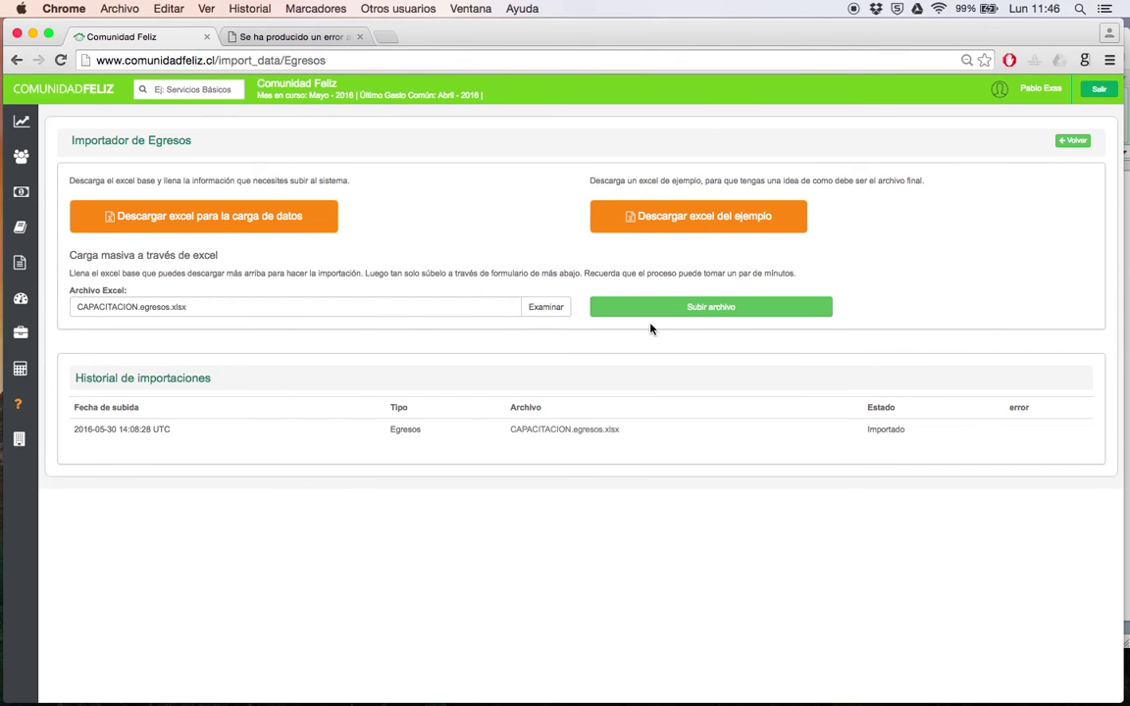
{"action": "left_click", "coordinate": [673, 309]}
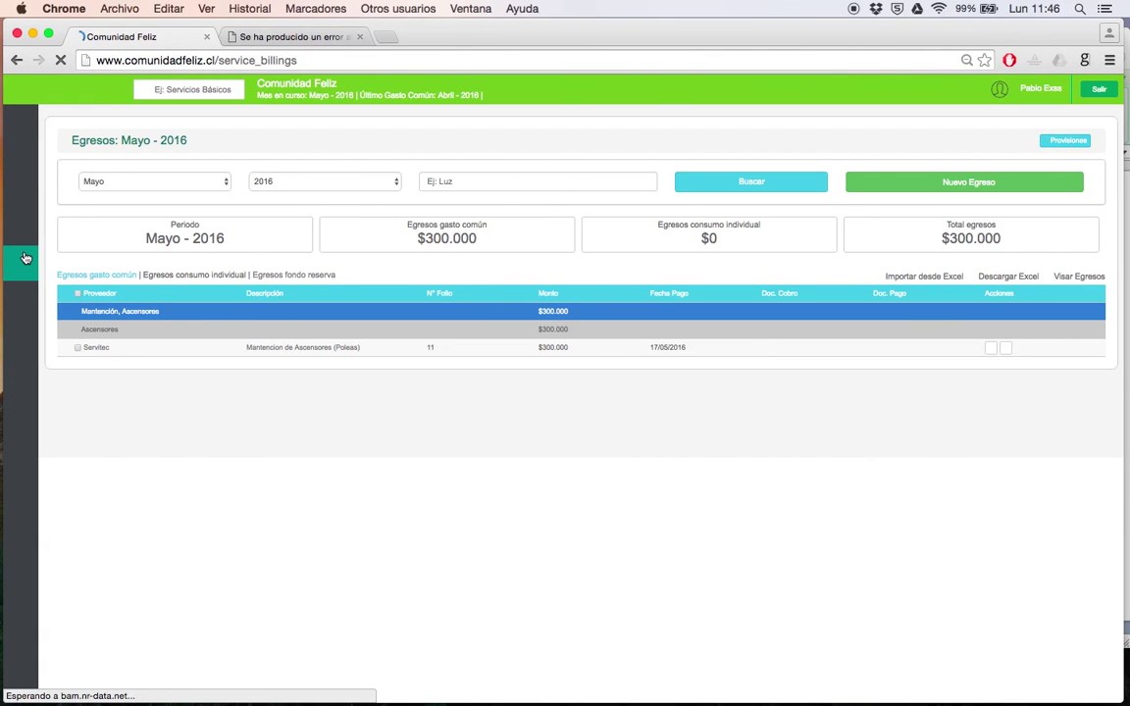
Reopen the Excel import from the Mayo 2016 expense list and upload CAPACITACION.egresos.xlsx from the Importacion folder
{"action": "left_click", "coordinate": [918, 278]}
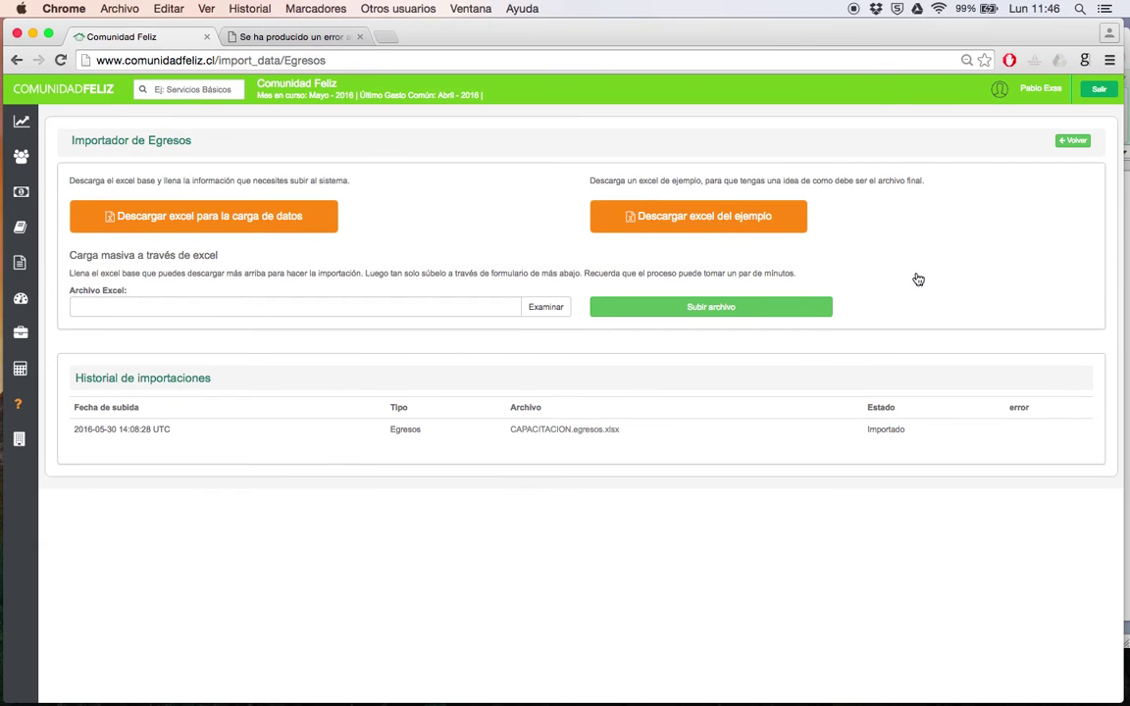
{"action": "left_click", "coordinate": [552, 308]}
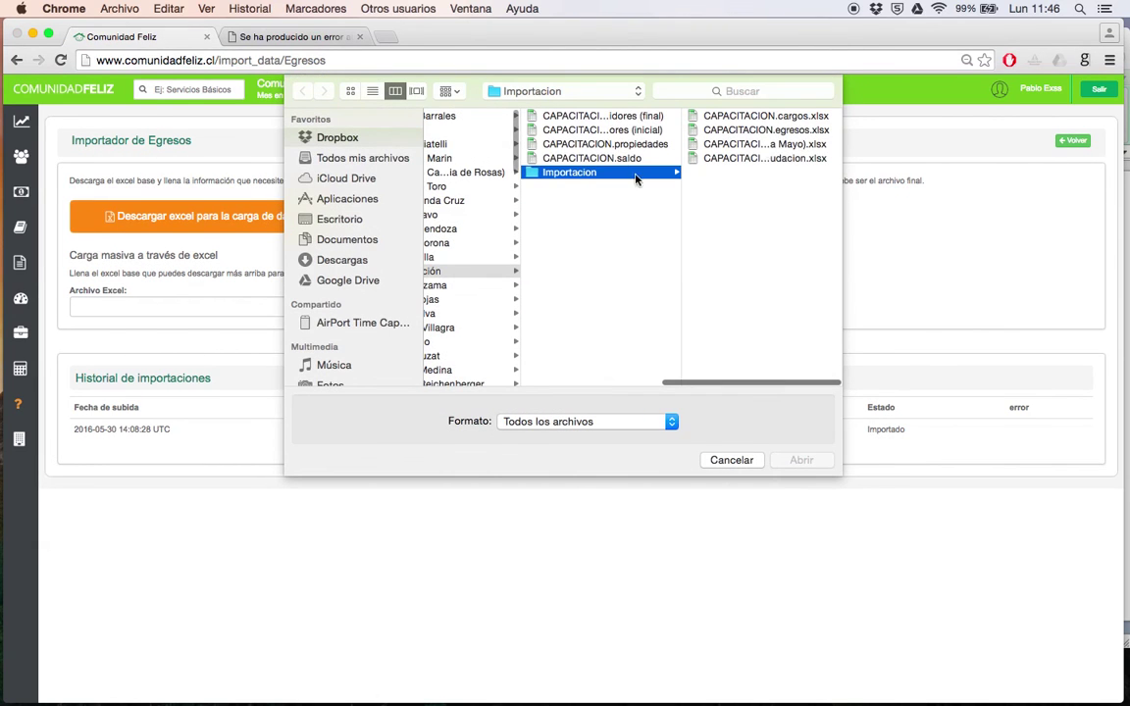
{"action": "left_click", "coordinate": [755, 159]}
{"action": "key", "text": "Up"}
{"action": "key", "text": "Up"}
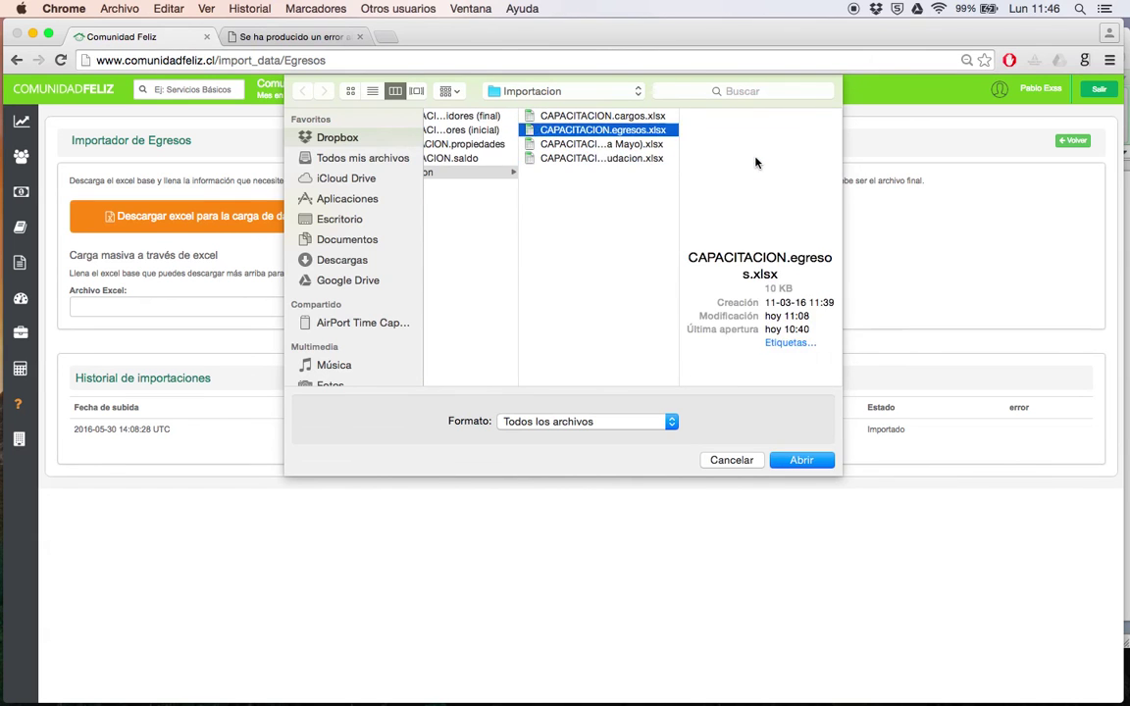
{"action": "key", "text": "Return"}
{"action": "left_click", "coordinate": [708, 310]}
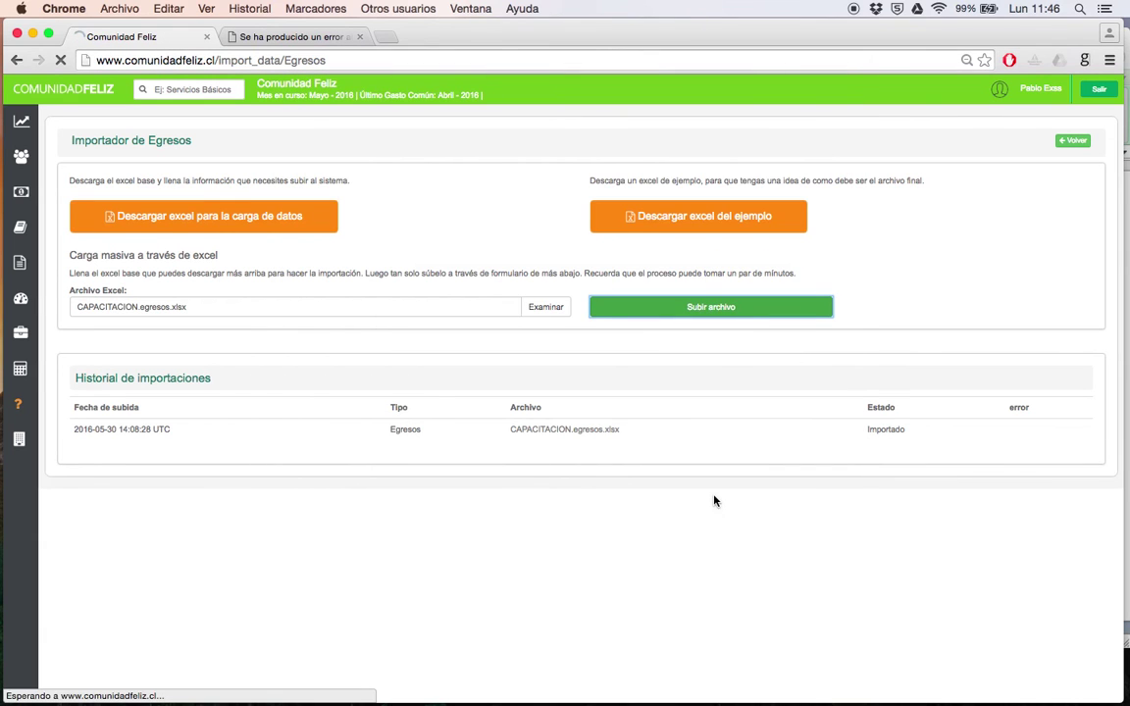